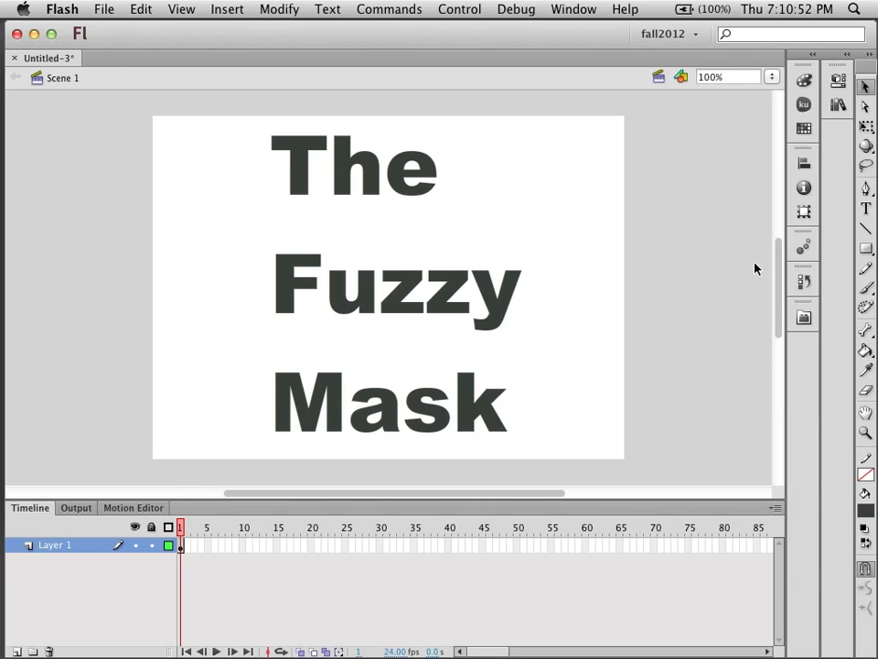
Clear all artwork from the stage and import thehatofshame.jpg from the demoThurs folder into the library.
{"action": "left_click", "coordinate": [866, 391]}
{"action": "double_click", "coordinate": [866, 391]}
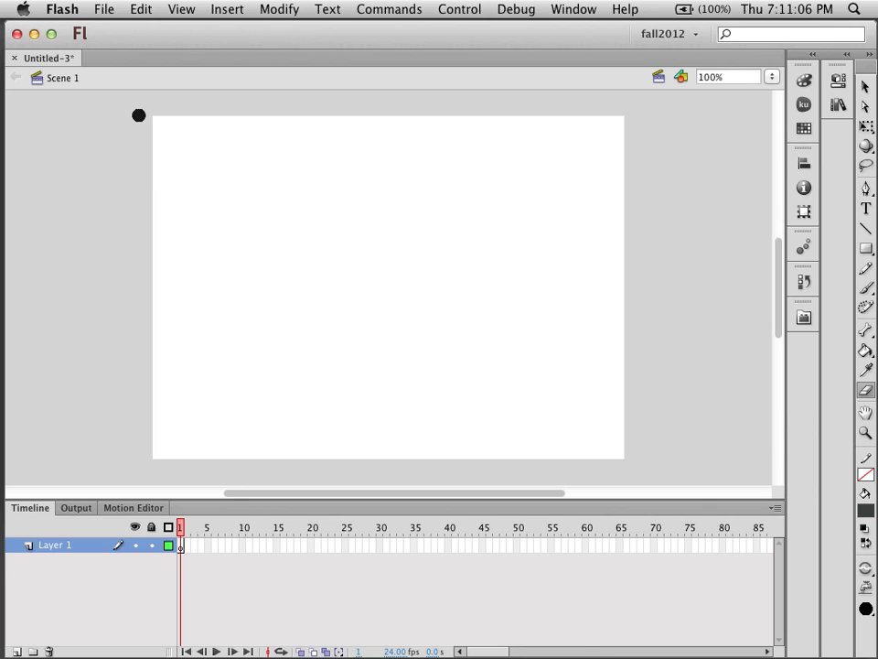
{"action": "left_click", "coordinate": [105, 9]}
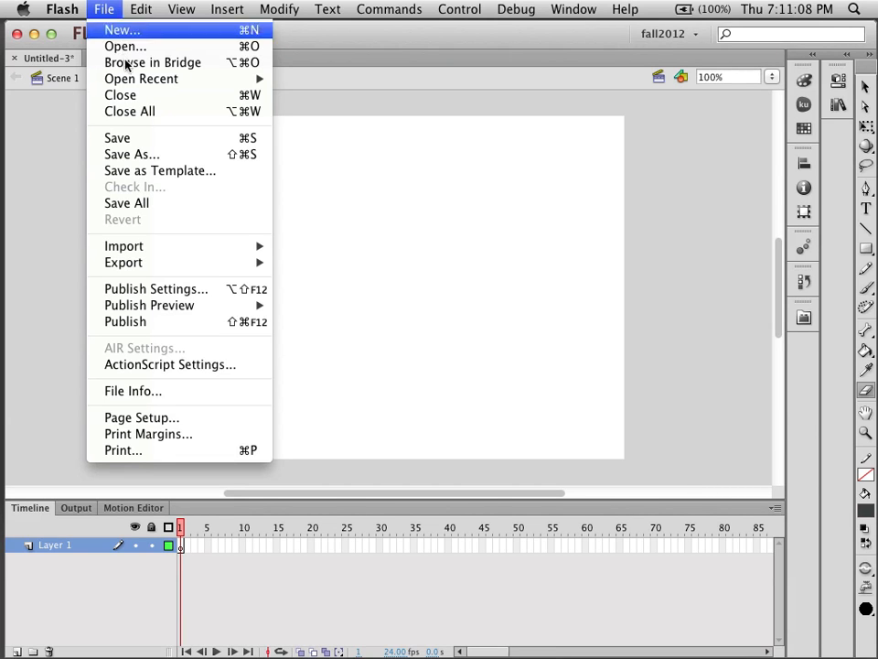
{"action": "mouse_move", "coordinate": [147, 247]}
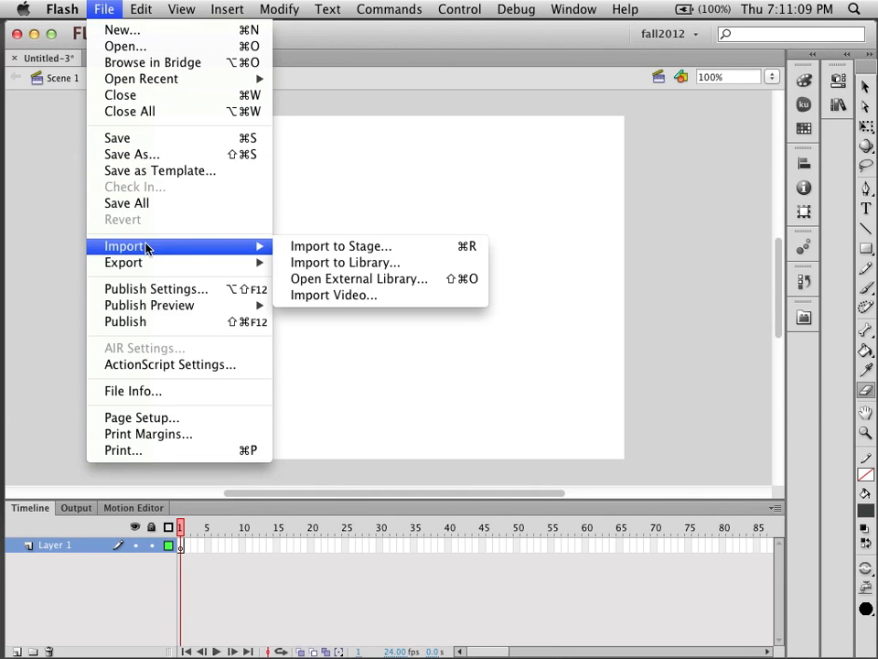
{"action": "left_click", "coordinate": [343, 262]}
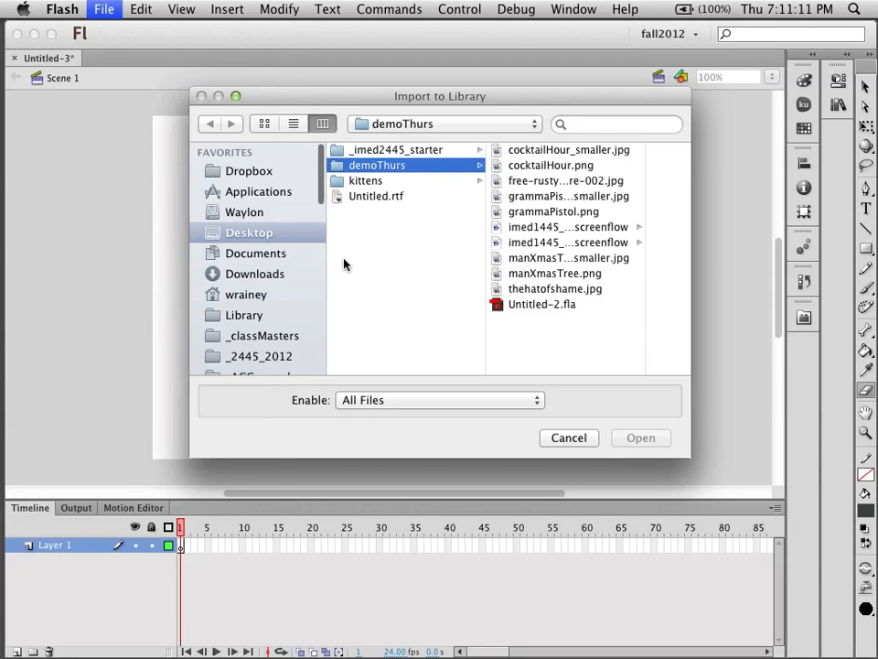
{"action": "left_click", "coordinate": [527, 291]}
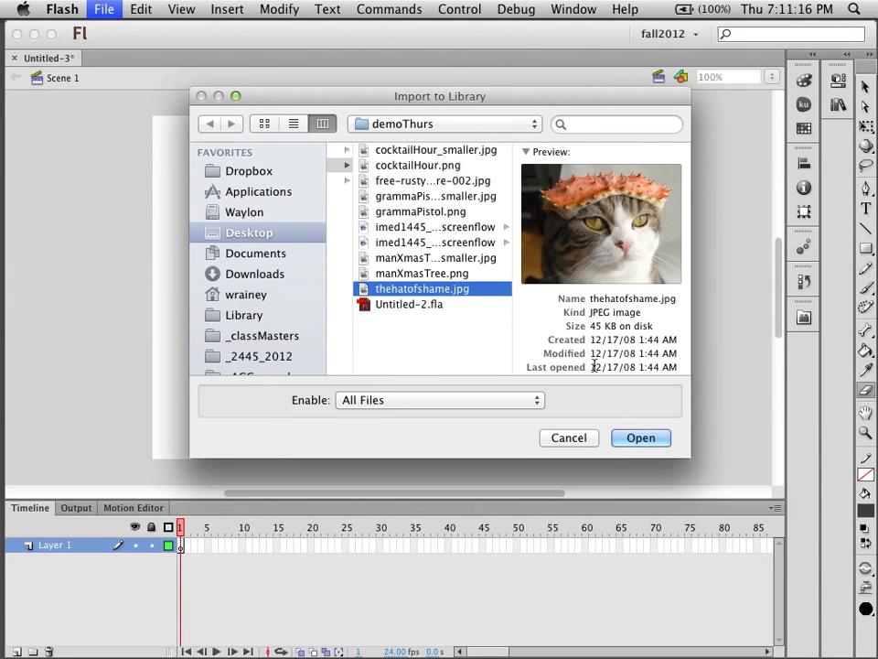
{"action": "left_click", "coordinate": [651, 439]}
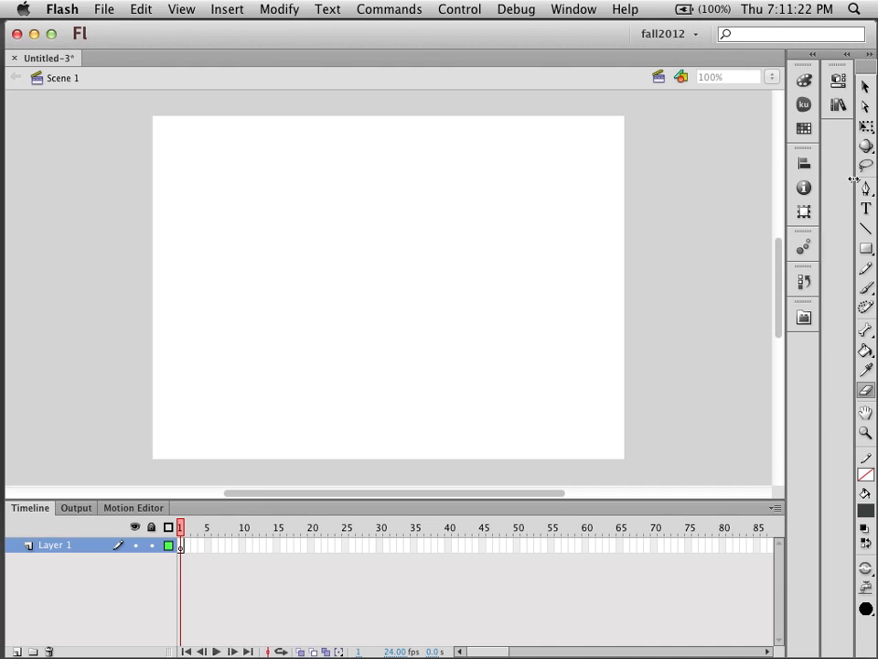
{"action": "left_click", "coordinate": [838, 106]}
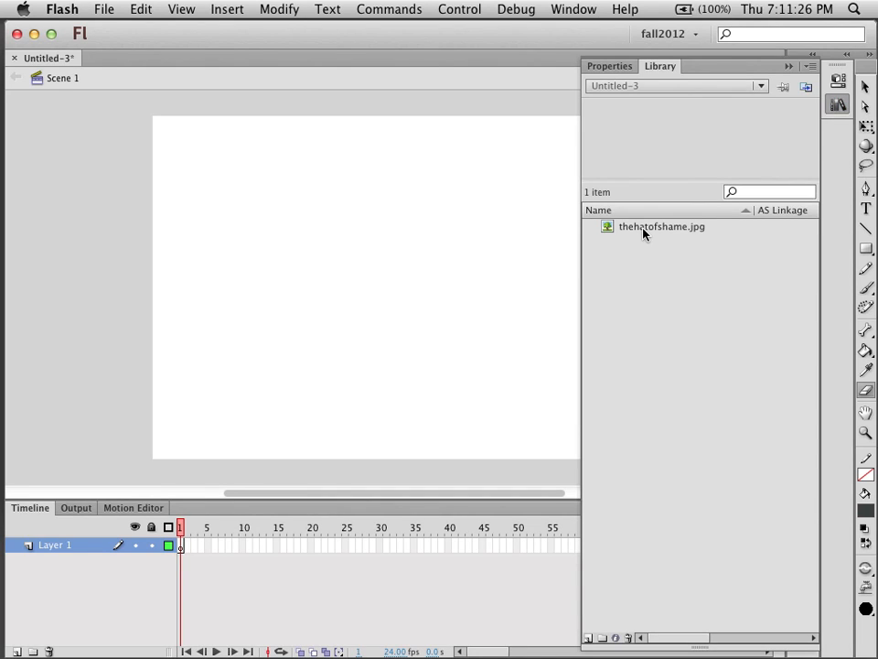
{"action": "left_click", "coordinate": [838, 106]}
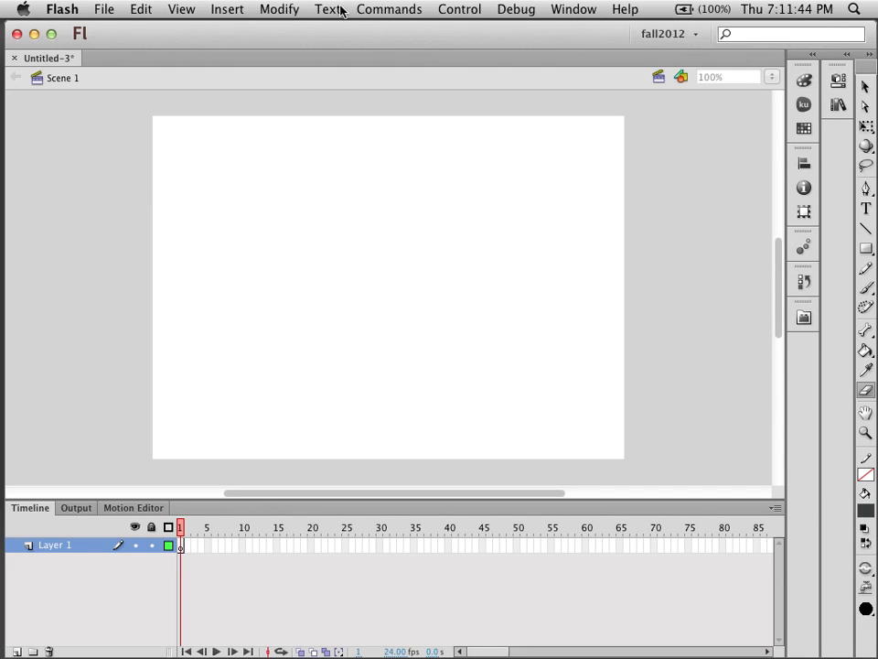
Create a new movie clip symbol named blurryCat in the library root.
{"action": "left_click", "coordinate": [227, 9]}
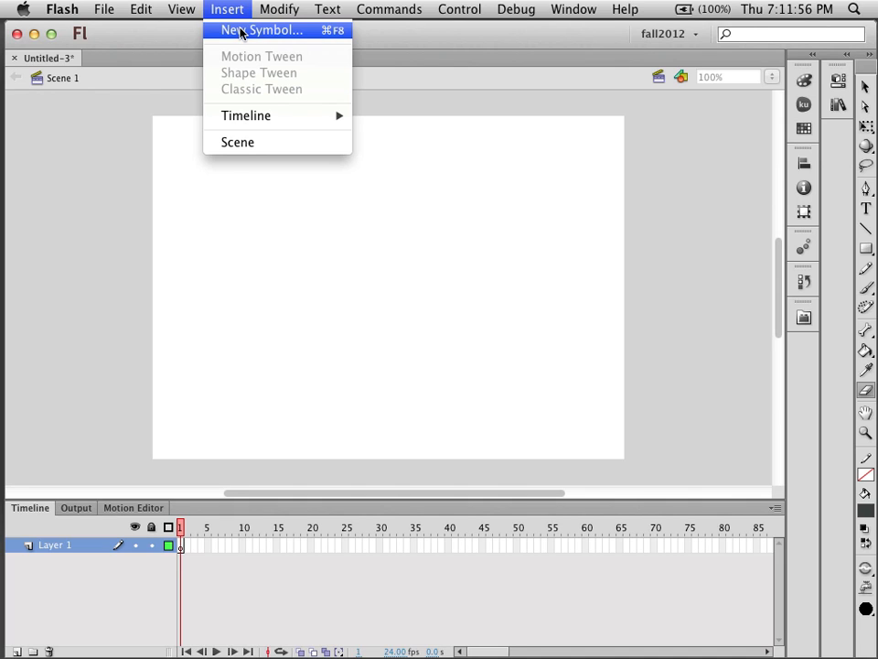
{"action": "left_click", "coordinate": [241, 32]}
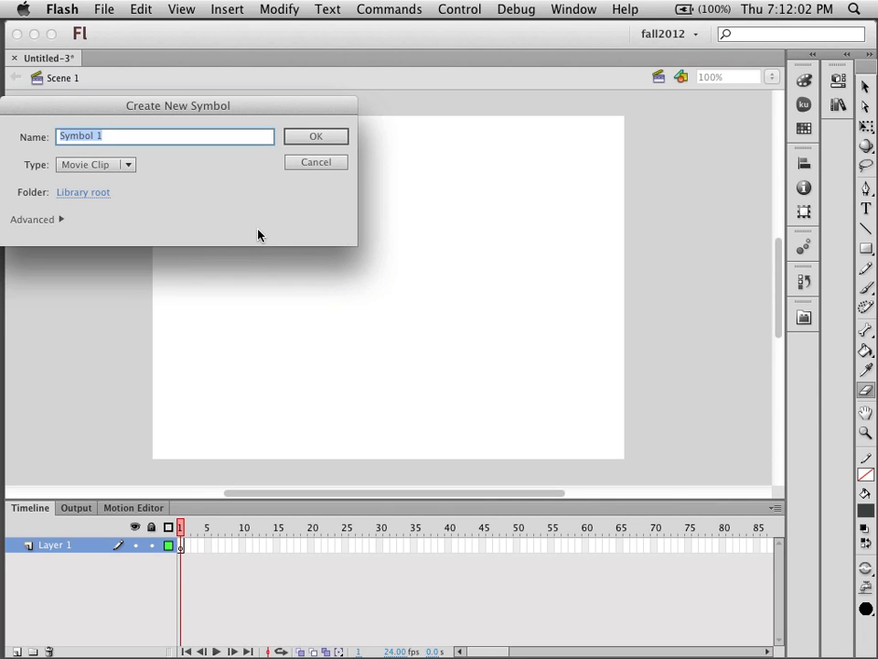
{"action": "type", "text": "blur"}
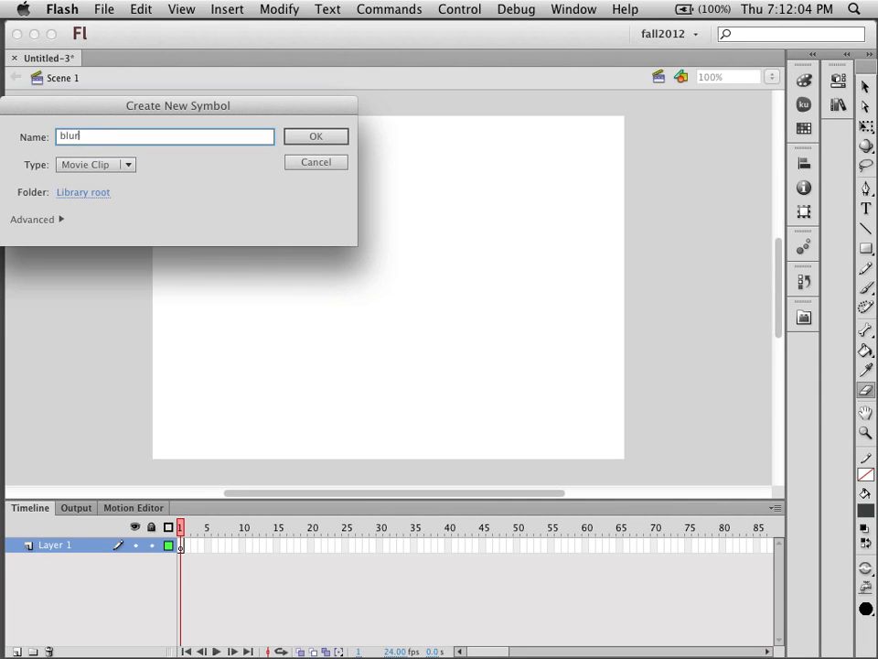
{"action": "type", "text": "ryCat"}
{"action": "left_click", "coordinate": [317, 137]}
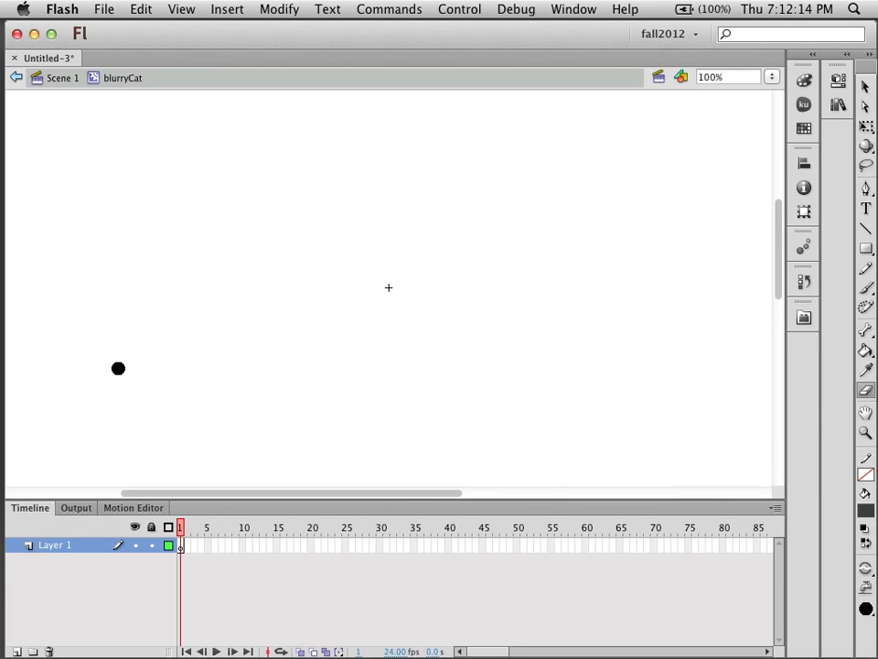
Switch to the Selection tool and show the rulers around the blurryCat symbol's editing area.
{"action": "left_click", "coordinate": [866, 86]}
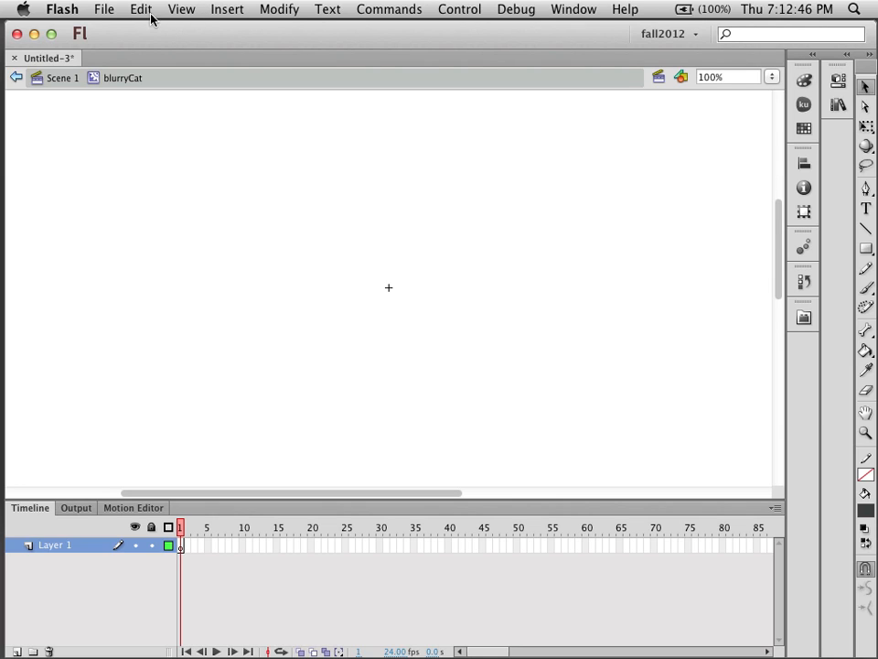
{"action": "left_click", "coordinate": [179, 10]}
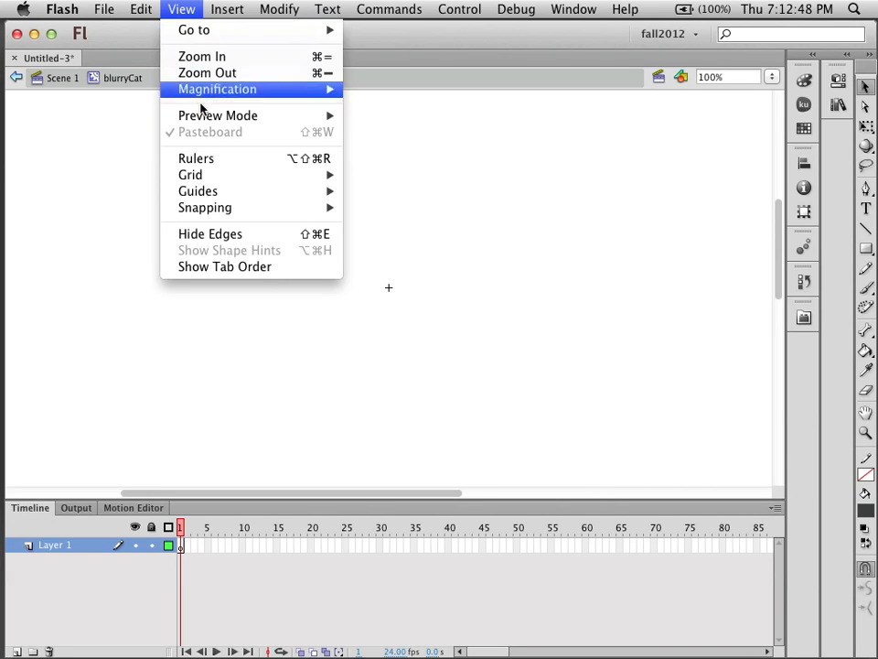
{"action": "left_click", "coordinate": [201, 161]}
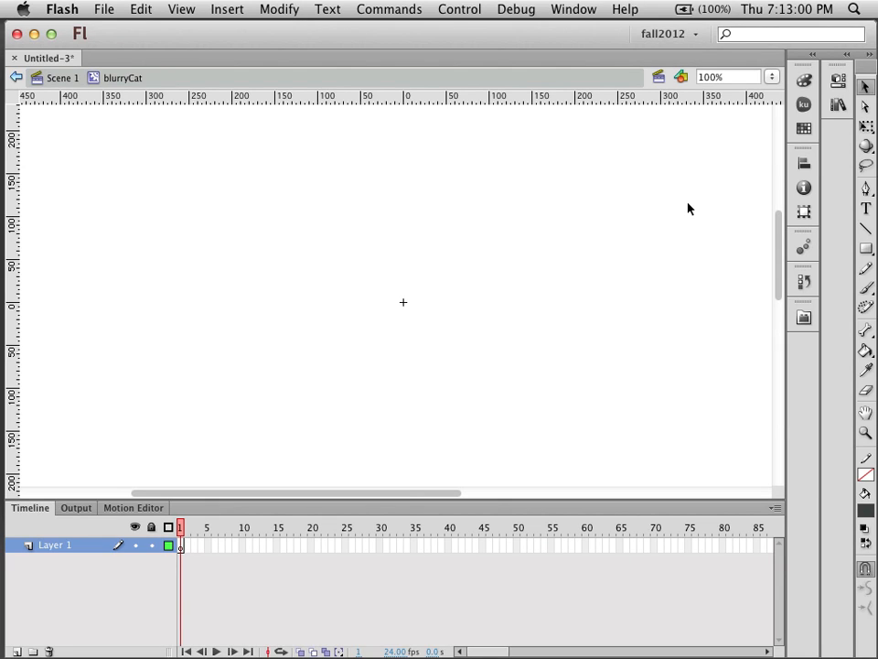
Place the thehatofshame.jpg bitmap inside the blurryCat symbol and resize the timeline to give more room to the stage and layer names.
{"action": "left_click", "coordinate": [839, 106]}
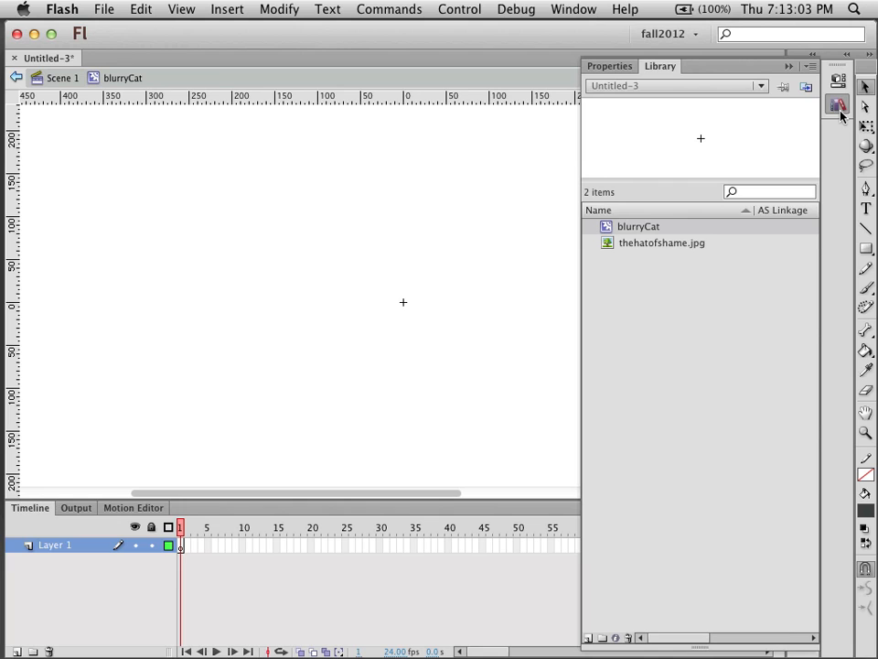
{"action": "left_click", "coordinate": [638, 247]}
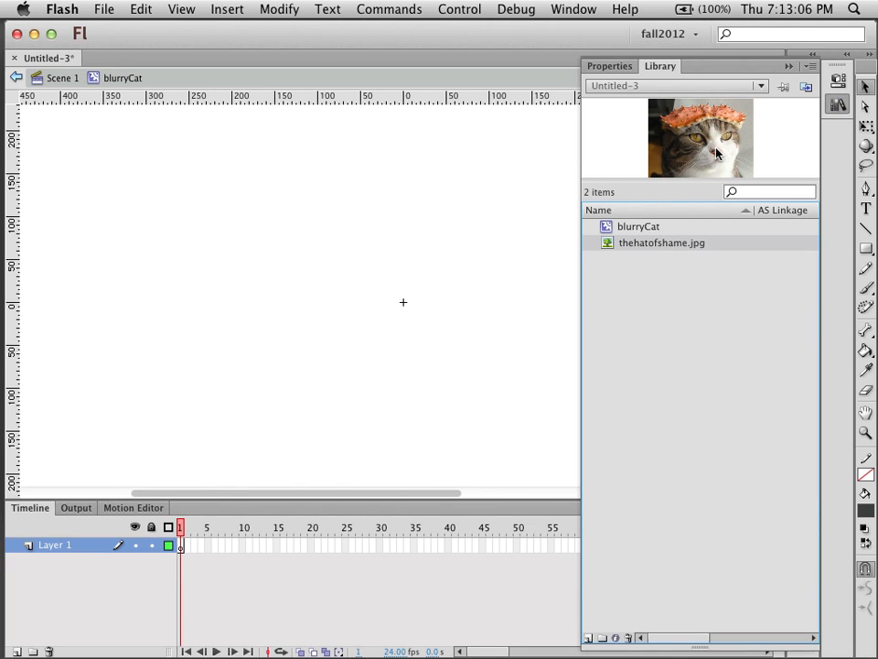
{"action": "left_click_drag", "start_coordinate": [717, 160], "coordinate": [490, 353]}
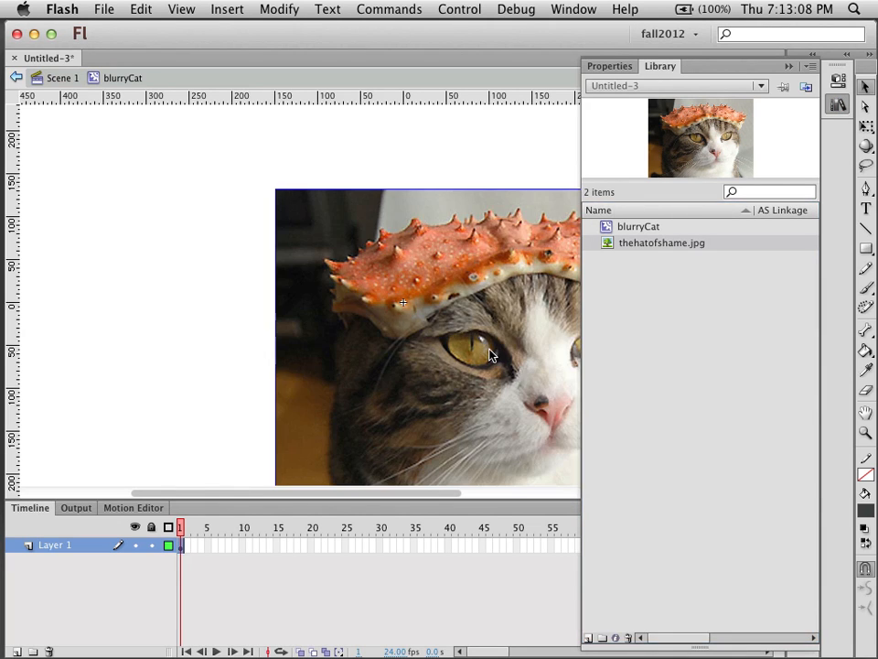
{"action": "left_click", "coordinate": [784, 68]}
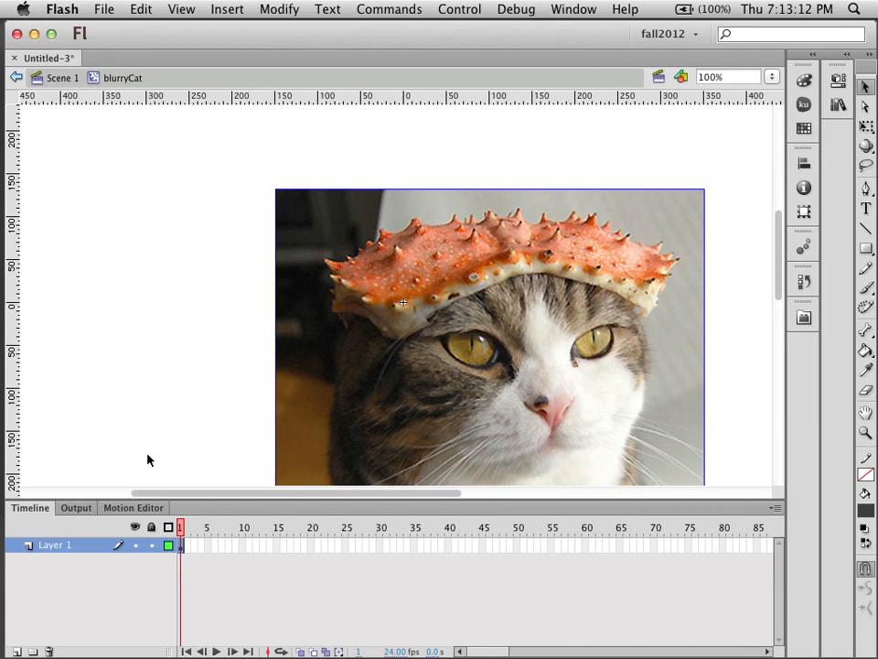
{"action": "left_click_drag", "start_coordinate": [183, 501], "coordinate": [186, 541]}
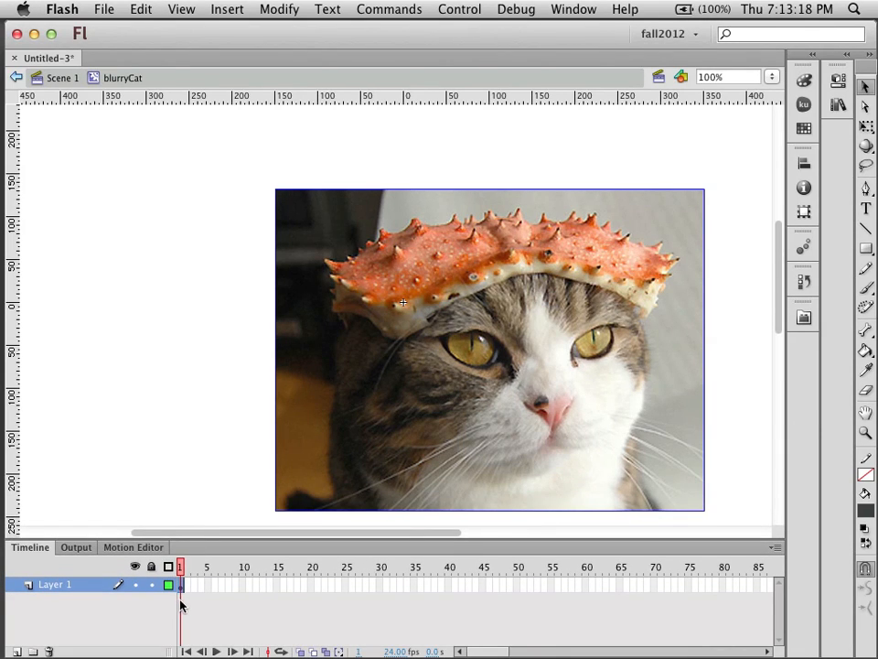
{"action": "left_click_drag", "start_coordinate": [176, 600], "coordinate": [260, 613]}
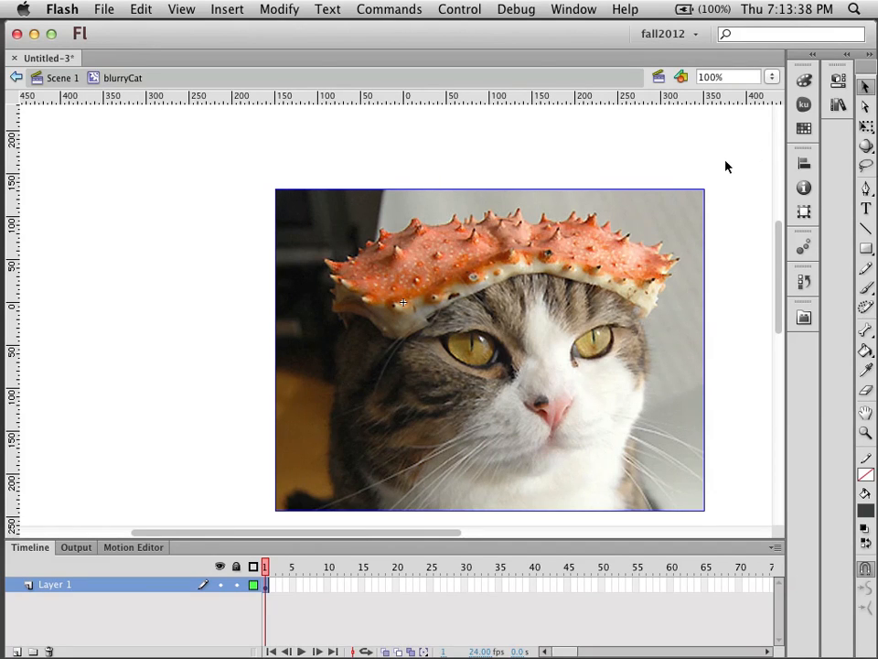
Set the cat bitmap's position to X 0 and Y 0 so its upper-left corner sits on the registration point.
{"action": "left_click", "coordinate": [838, 81]}
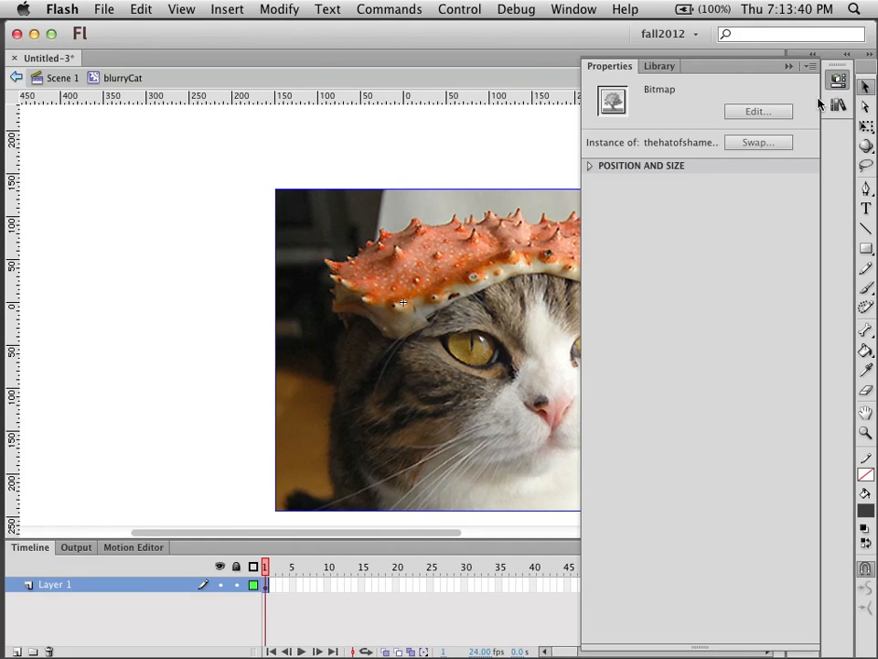
{"action": "left_click", "coordinate": [590, 167]}
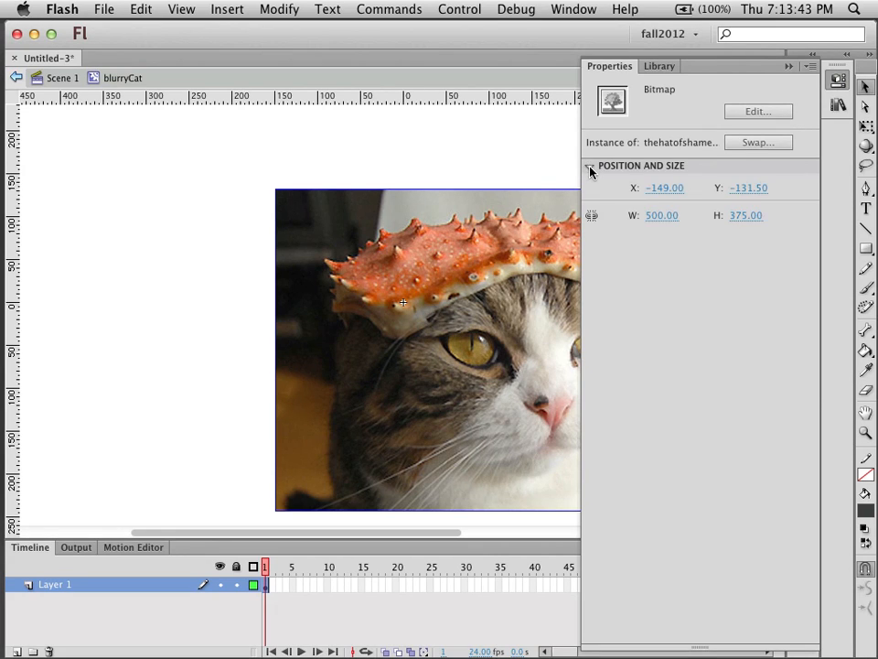
{"action": "left_click", "coordinate": [653, 188]}
{"action": "type", "text": "0"}
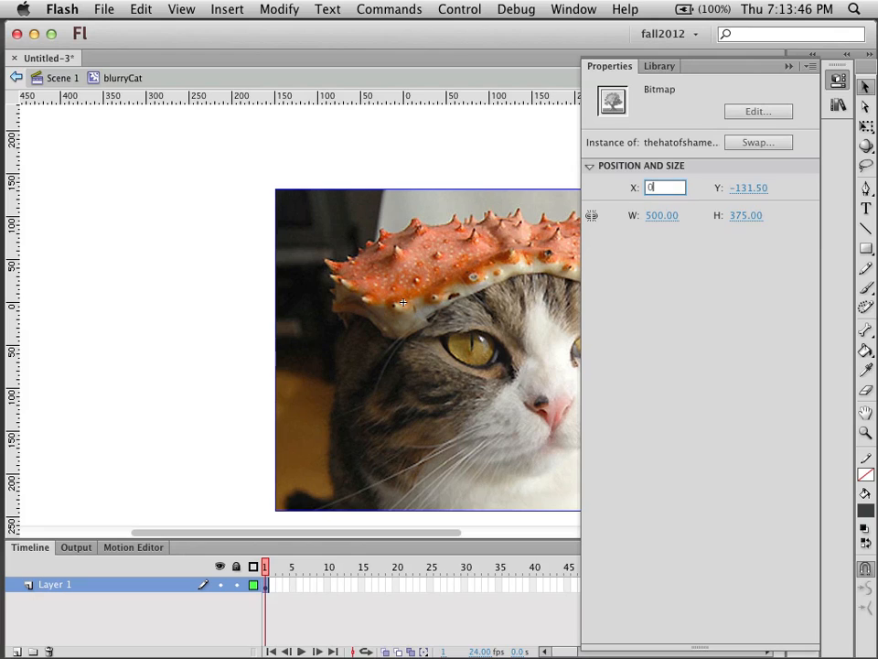
{"action": "key", "text": "Tab"}
{"action": "type", "text": "0"}
{"action": "key", "text": "Tab"}
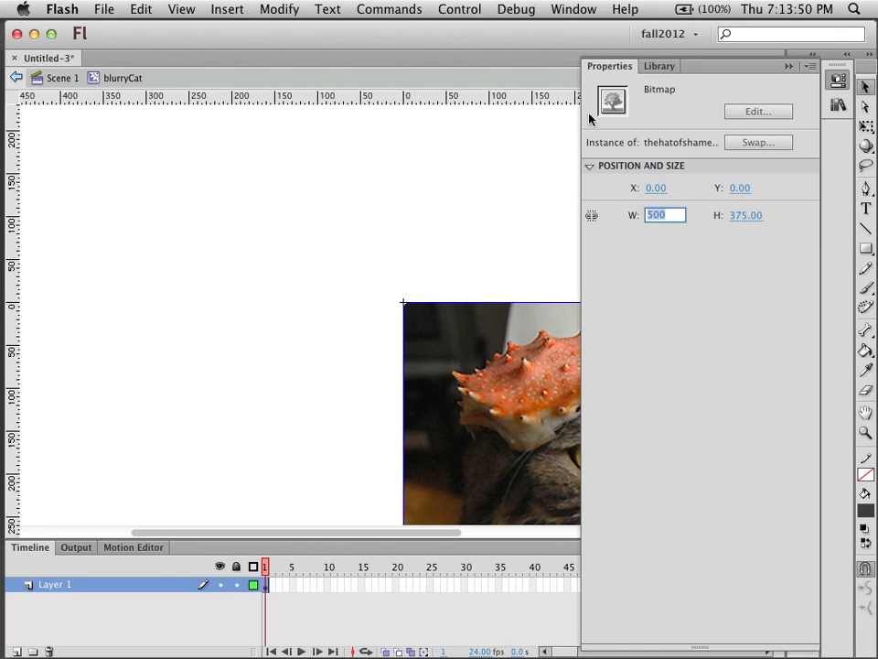
{"action": "left_click", "coordinate": [381, 243]}
{"action": "left_click_drag", "start_coordinate": [384, 242], "coordinate": [148, 156]}
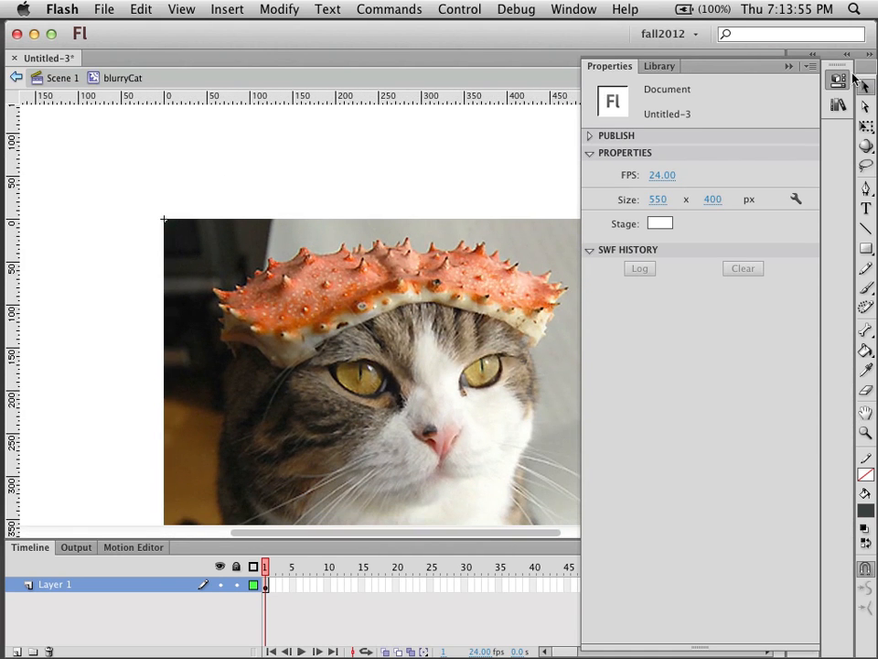
{"action": "left_click", "coordinate": [789, 66]}
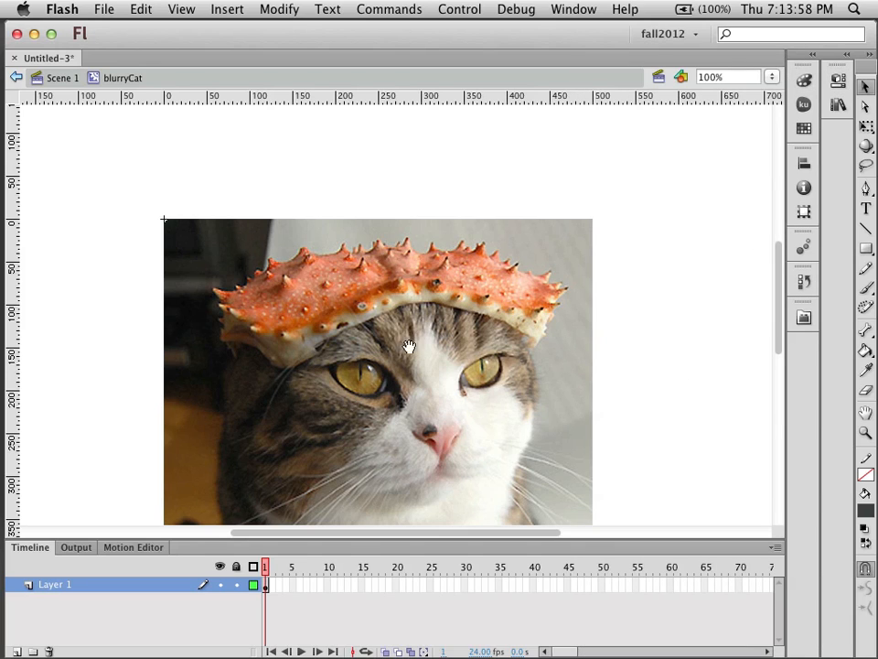
Lock the layer holding the cat bitmap and add a new layer above it.
{"action": "left_click_drag", "start_coordinate": [398, 362], "coordinate": [423, 290]}
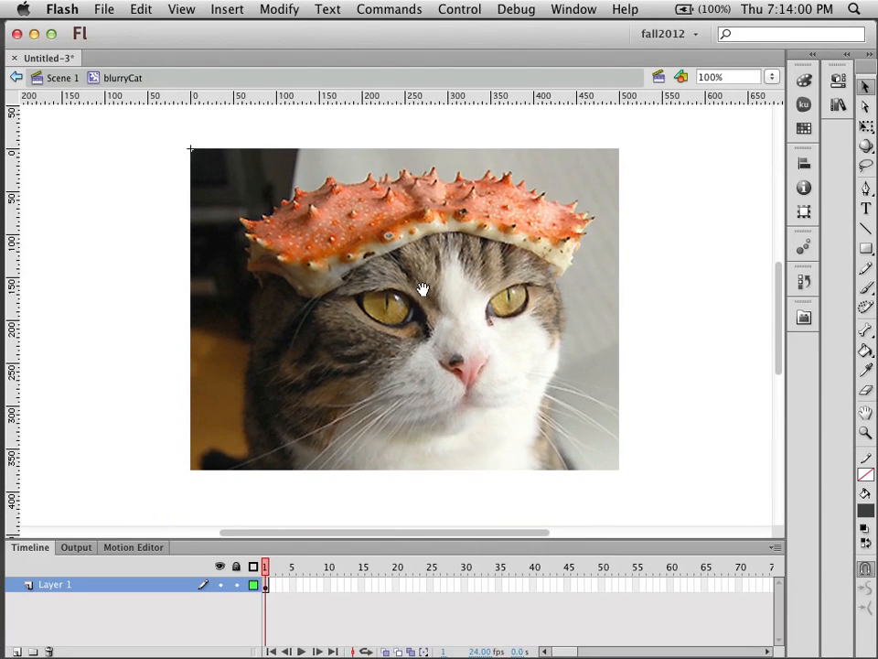
{"action": "left_click", "coordinate": [237, 586]}
{"action": "left_click", "coordinate": [15, 651]}
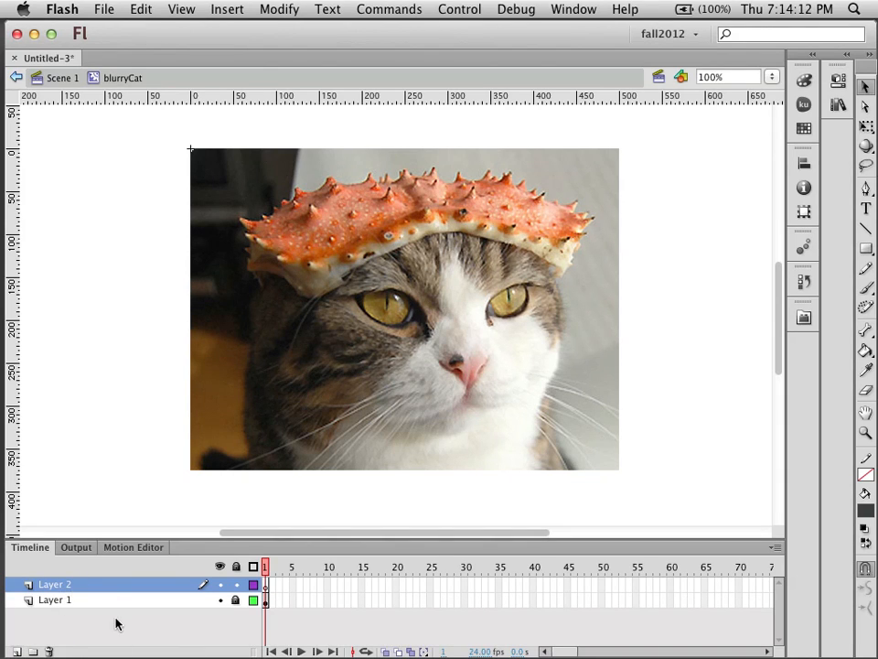
Rename the bitmap's layer as cat and the empty layer above it as matte.
{"action": "double_click", "coordinate": [49, 602]}
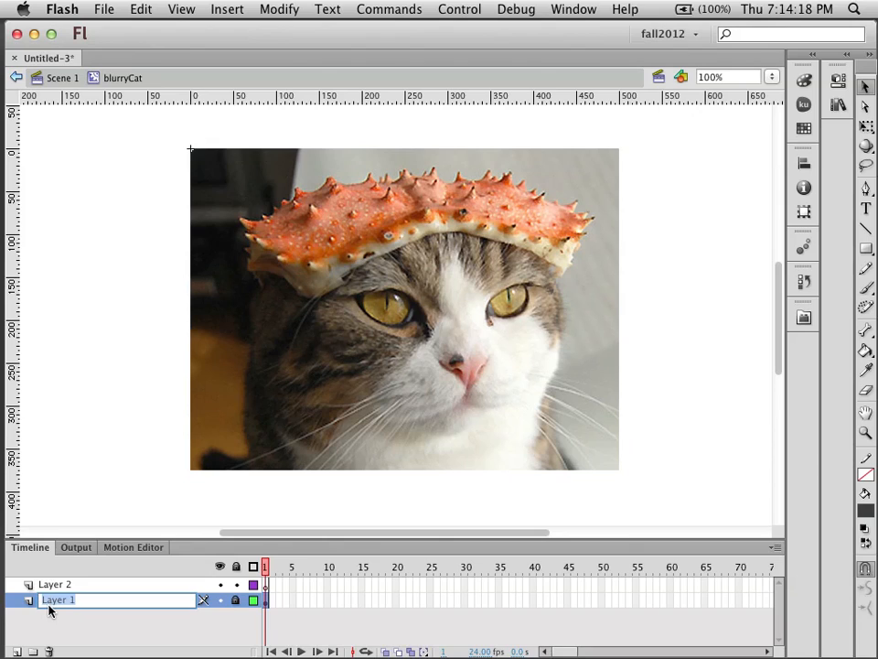
{"action": "type", "text": "cat"}
{"action": "double_click", "coordinate": [55, 586]}
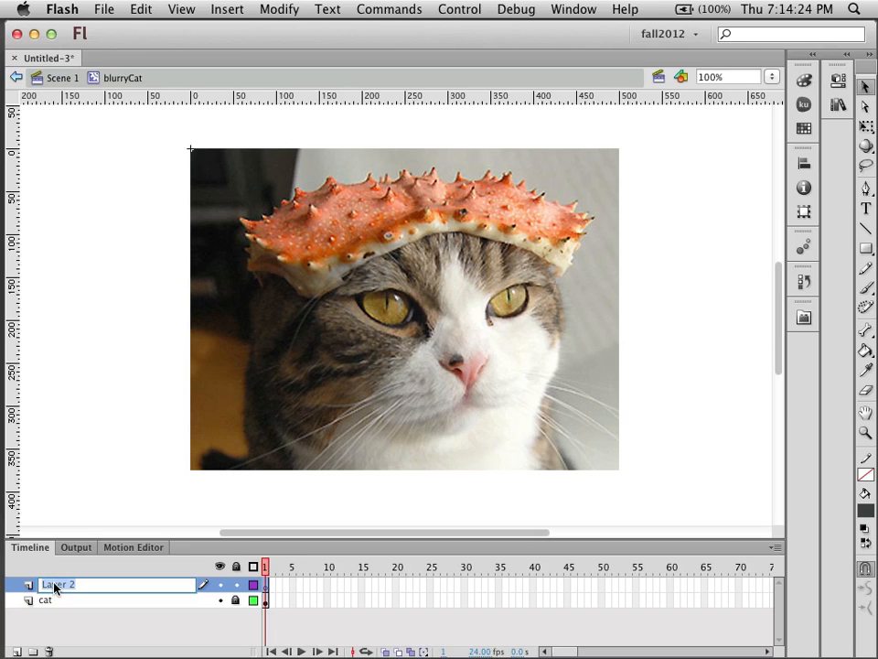
{"action": "type", "text": "matte"}
{"action": "key", "text": "Return"}
Draw a magenta rectangle of about 725 by 575 px on the matte layer, covering the cat image and extending beyond all its edges.
{"action": "left_click", "coordinate": [406, 258], "text": "alt+super"}
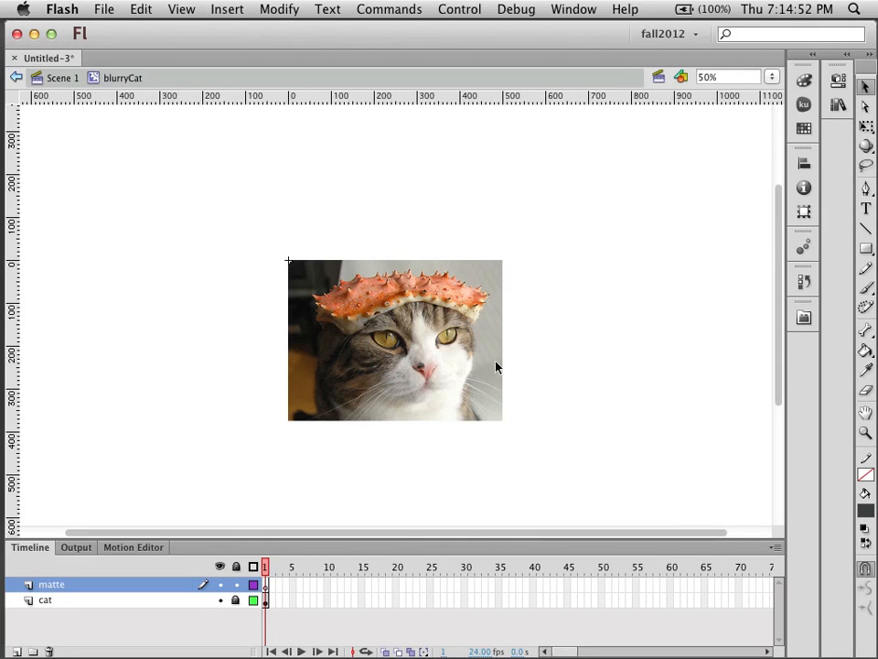
{"action": "left_click", "coordinate": [865, 248]}
{"action": "left_click", "coordinate": [866, 511]}
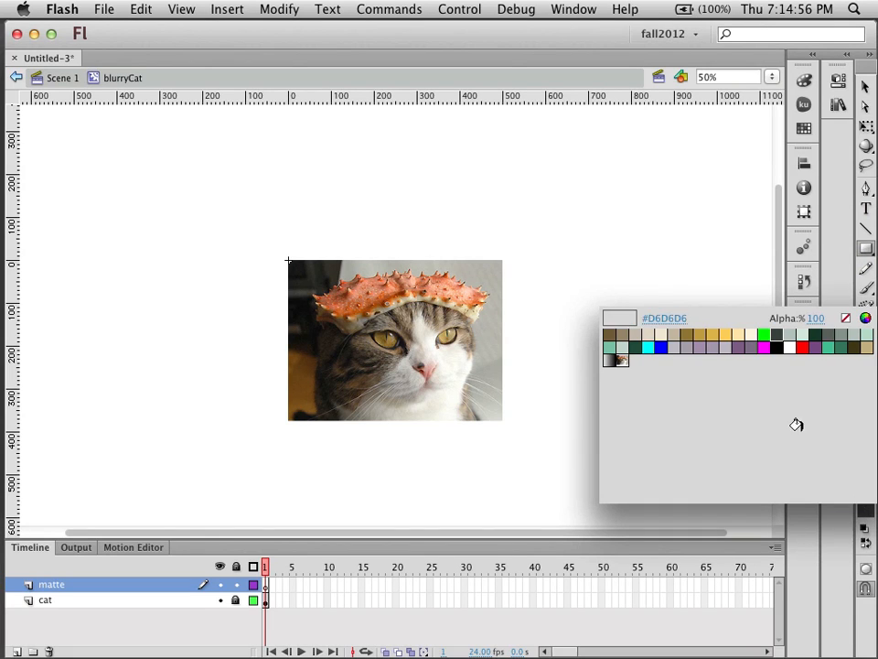
{"action": "left_click", "coordinate": [764, 349]}
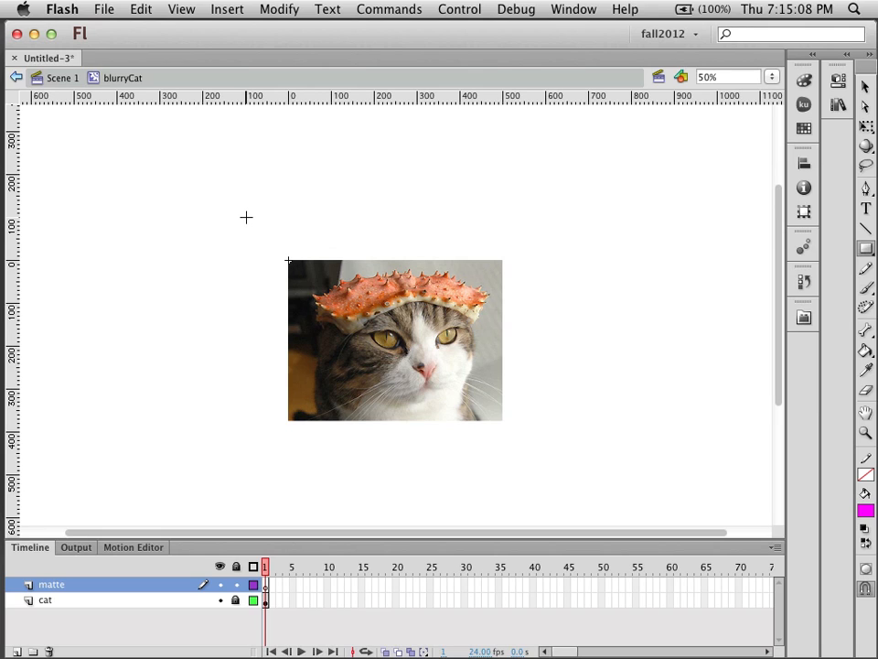
{"action": "left_click_drag", "start_coordinate": [245, 217], "coordinate": [556, 463]}
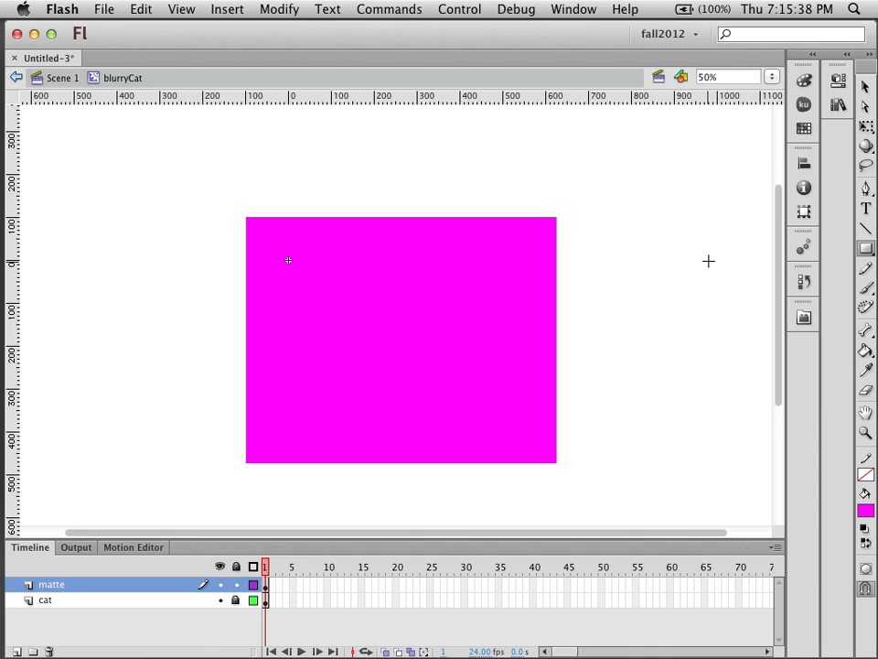
Draw a green oval without a stroke, about 330 by 245 px, over the magenta rectangle's middle on the matte layer.
{"action": "left_click", "coordinate": [873, 253]}
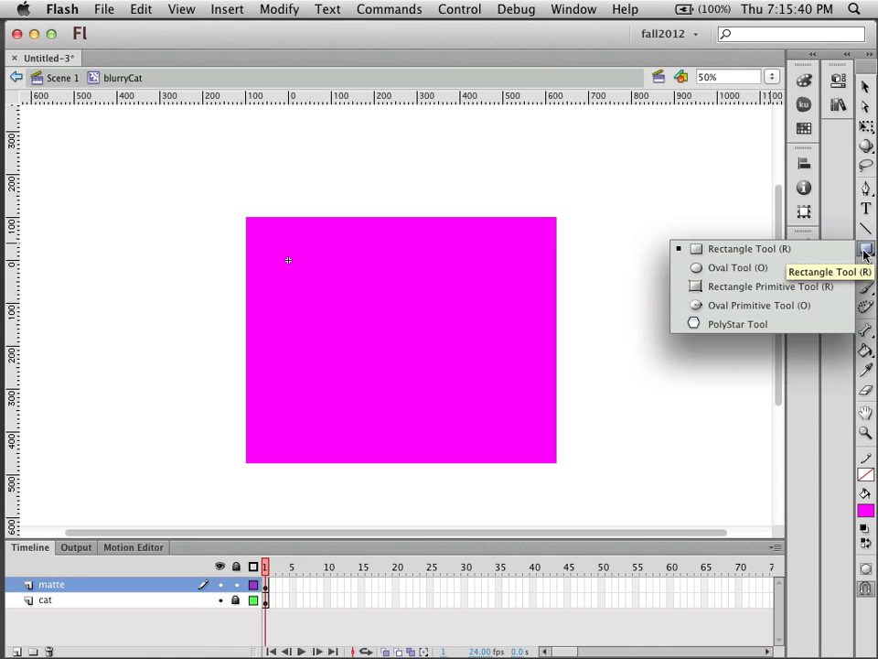
{"action": "left_click", "coordinate": [710, 267]}
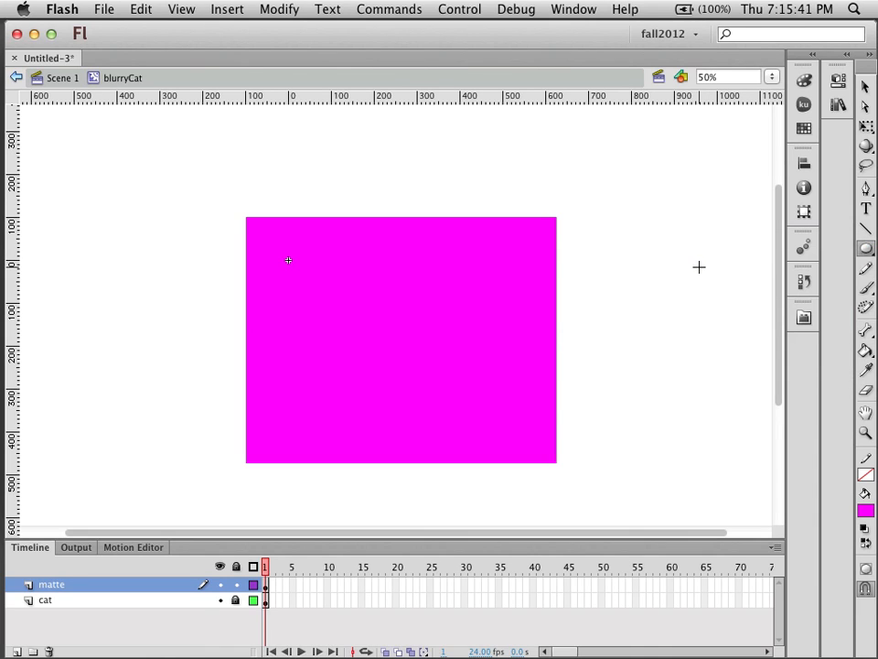
{"action": "left_click", "coordinate": [866, 509]}
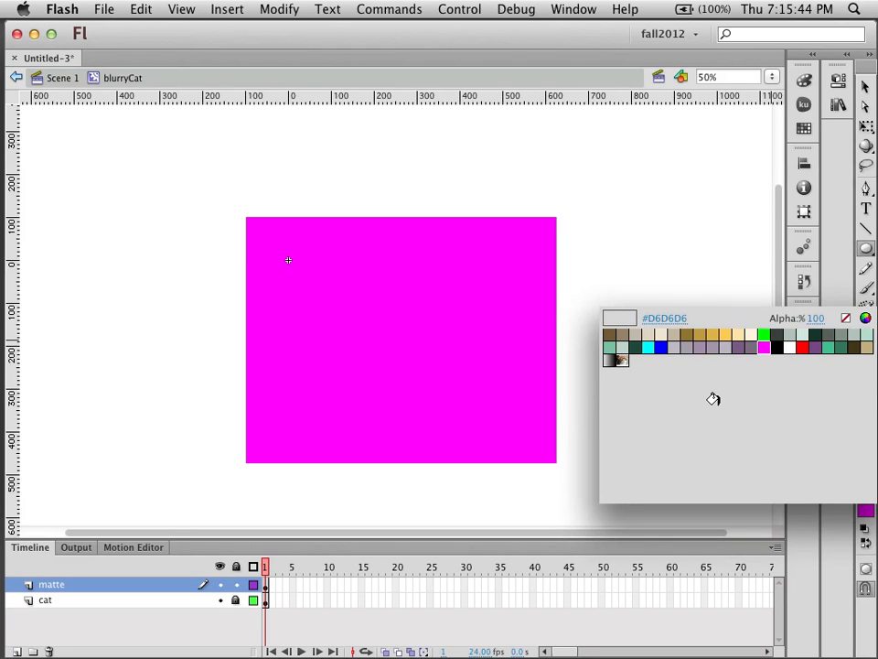
{"action": "left_click", "coordinate": [829, 347]}
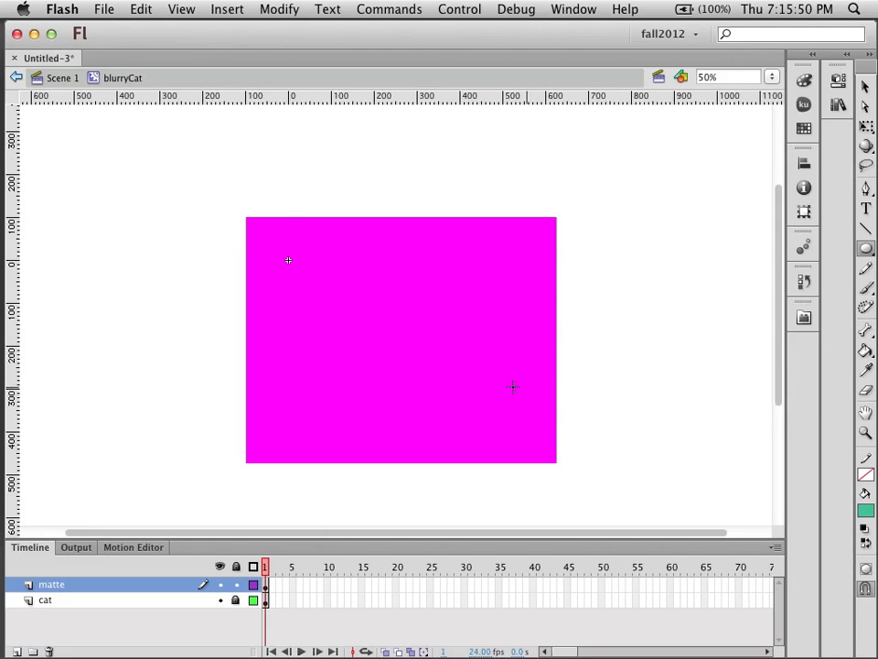
{"action": "key", "text": "v"}
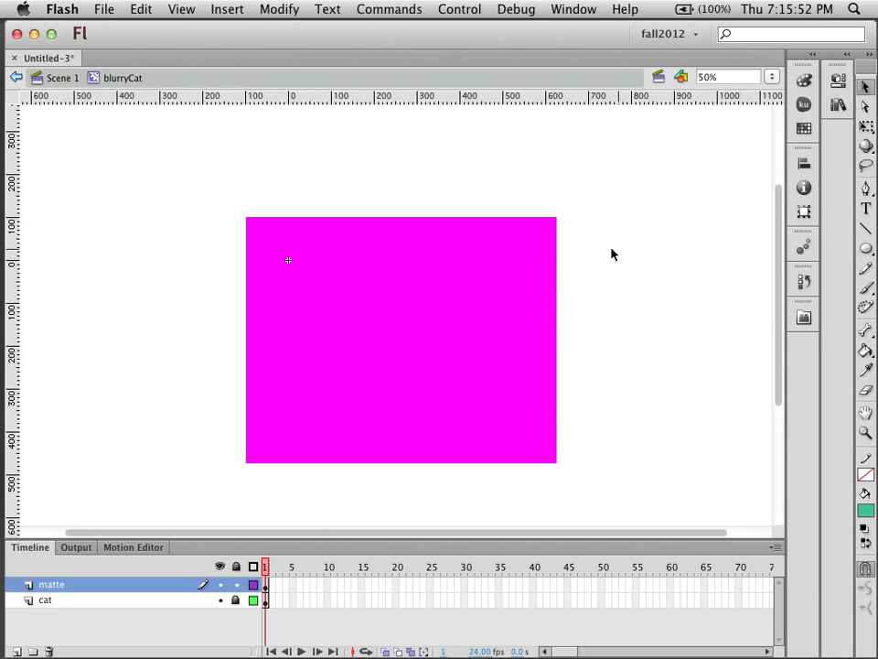
{"action": "left_click", "coordinate": [483, 258]}
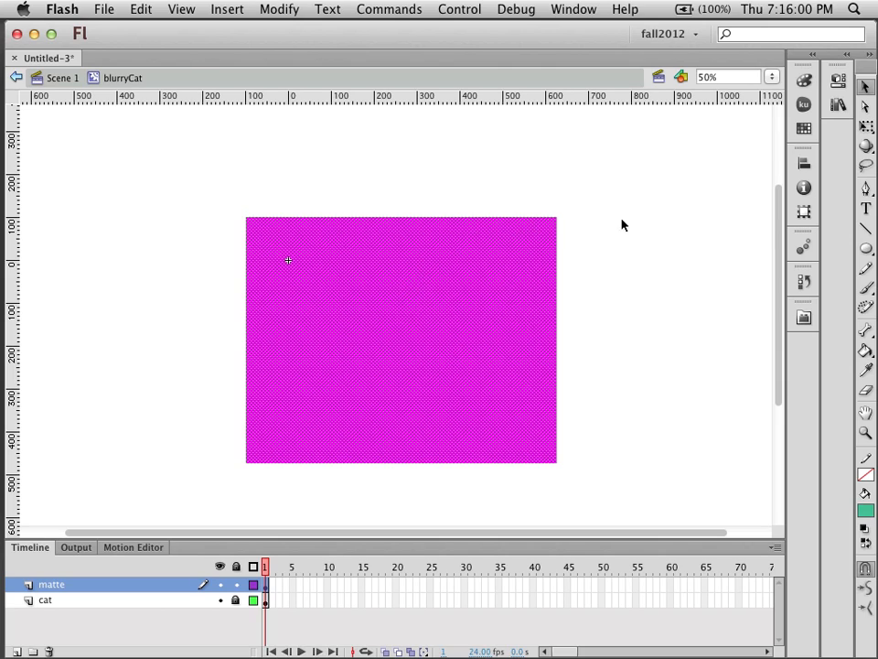
{"action": "left_click", "coordinate": [653, 220]}
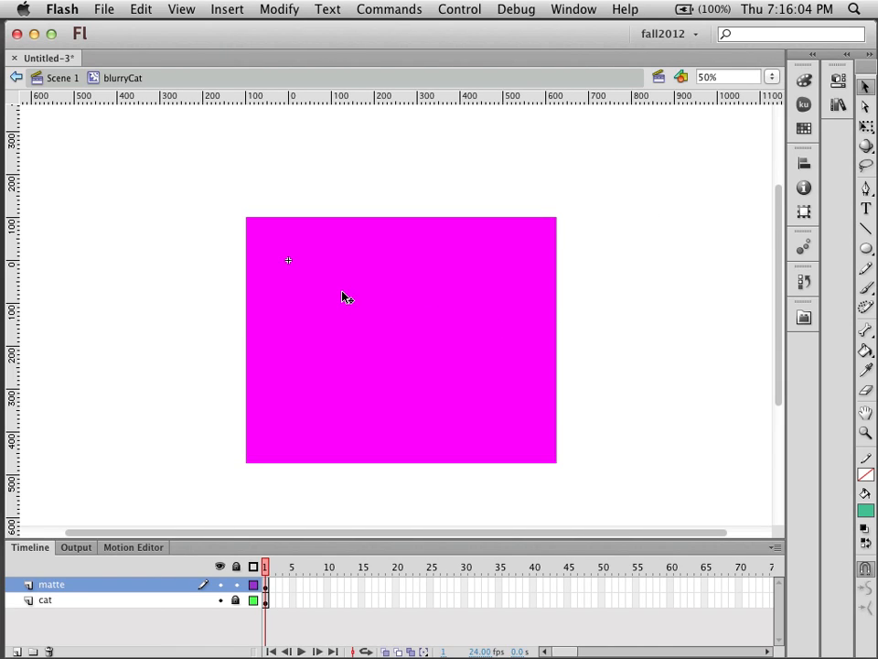
{"action": "key", "text": "o"}
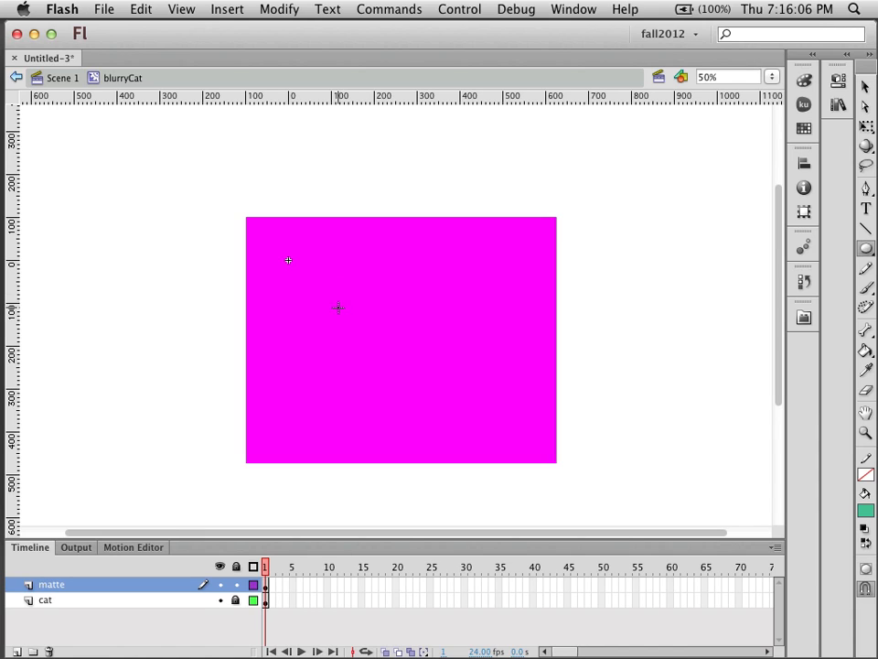
{"action": "left_click_drag", "start_coordinate": [345, 292], "coordinate": [486, 397]}
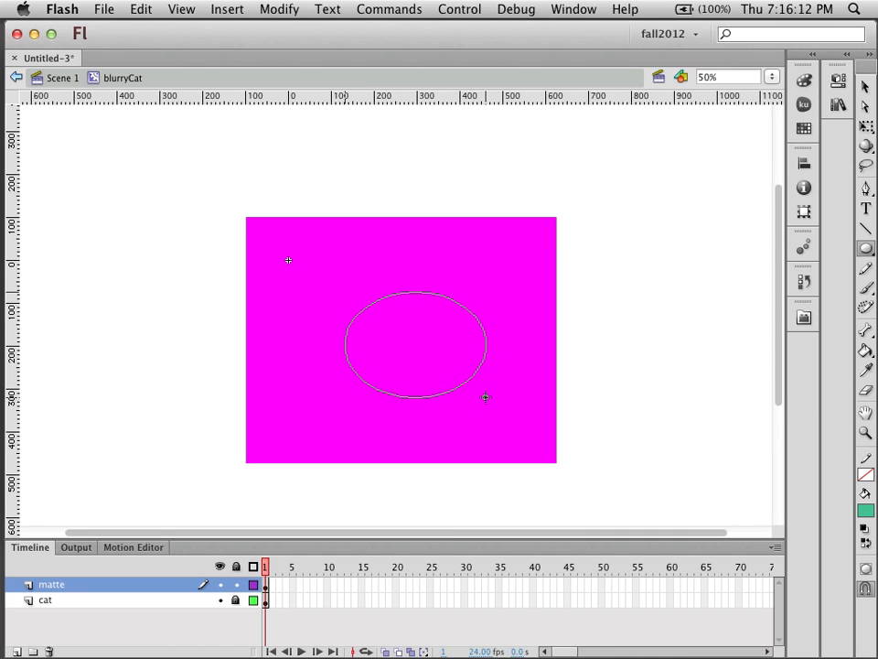
{"action": "left_click_drag", "start_coordinate": [486, 397], "coordinate": [486, 398]}
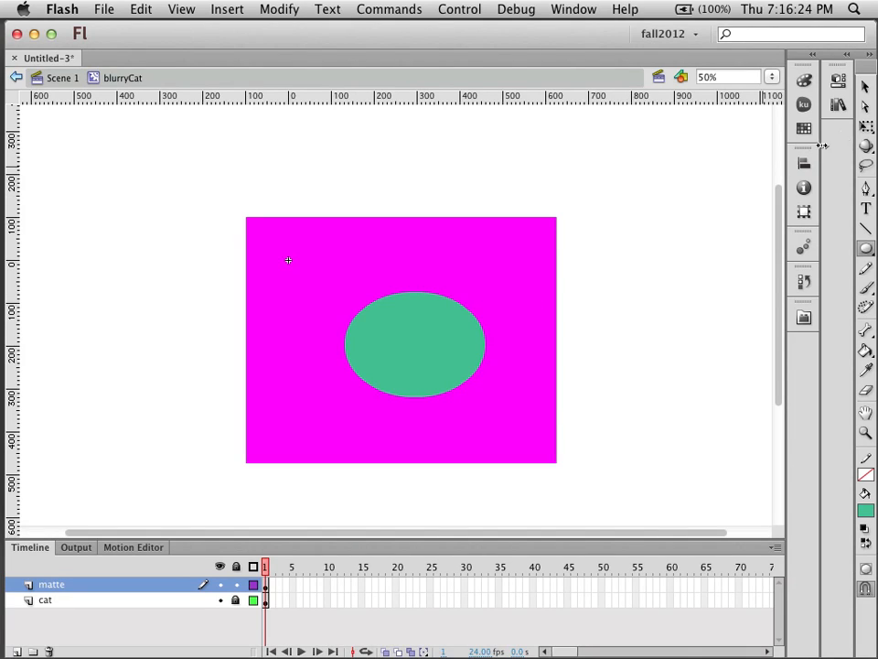
Delete the green oval to cut an oval hole through the magenta rectangle.
{"action": "left_click", "coordinate": [867, 84]}
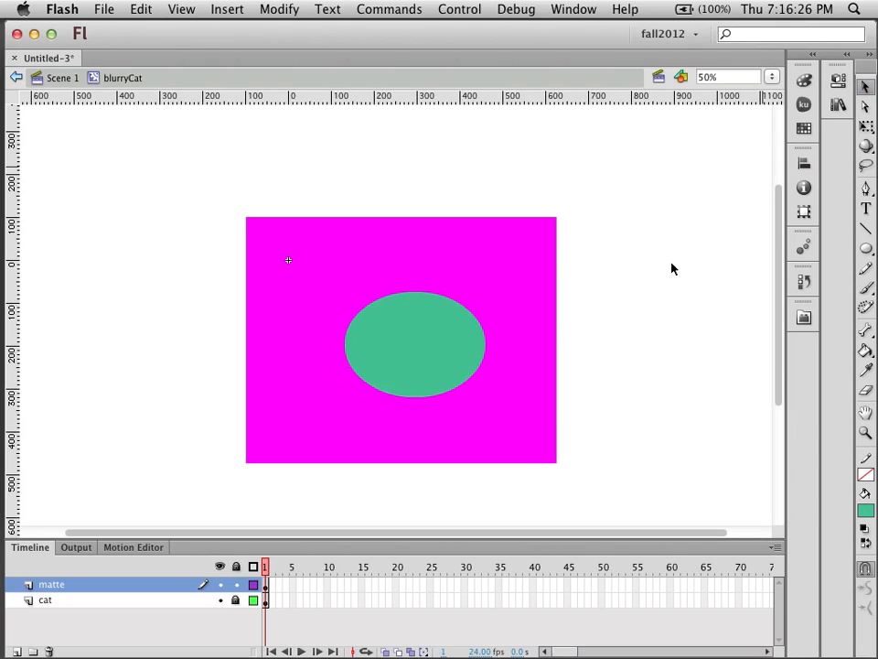
{"action": "left_click", "coordinate": [442, 242]}
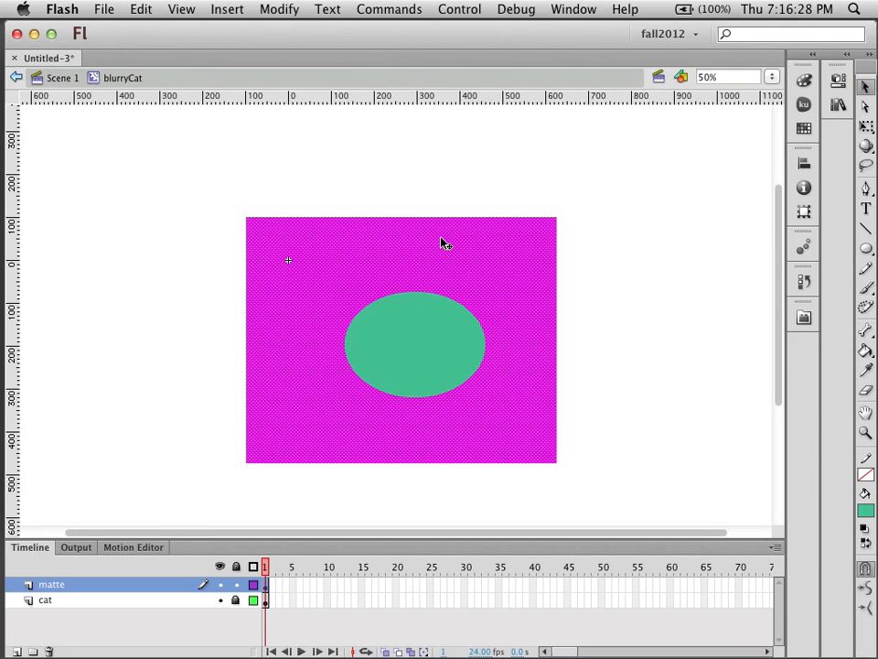
{"action": "left_click", "coordinate": [412, 356]}
{"action": "key", "text": "Delete"}
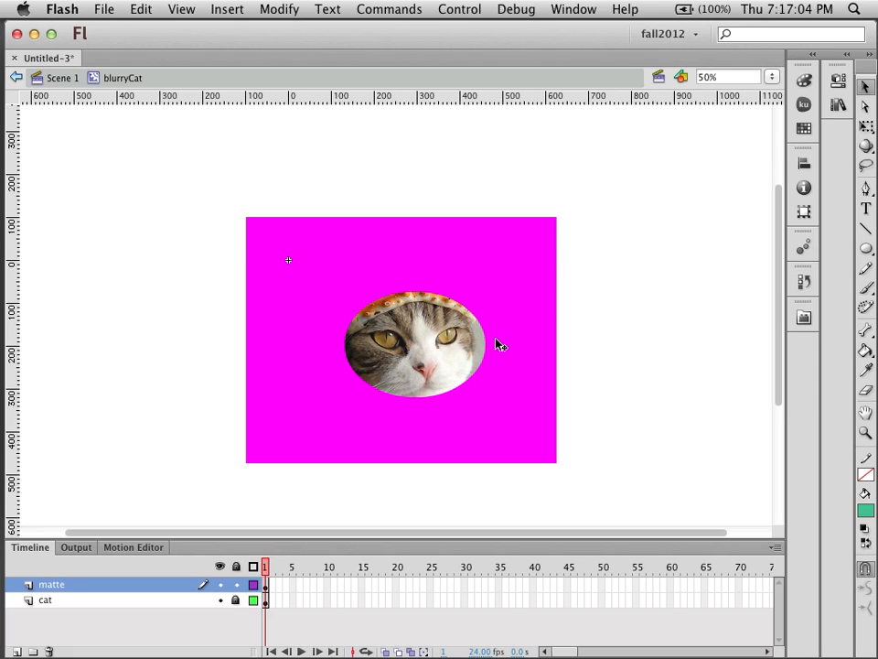
Scale the magenta matte with its oval hole to about 816 by 644 px using Free Transform.
{"action": "left_click", "coordinate": [464, 284]}
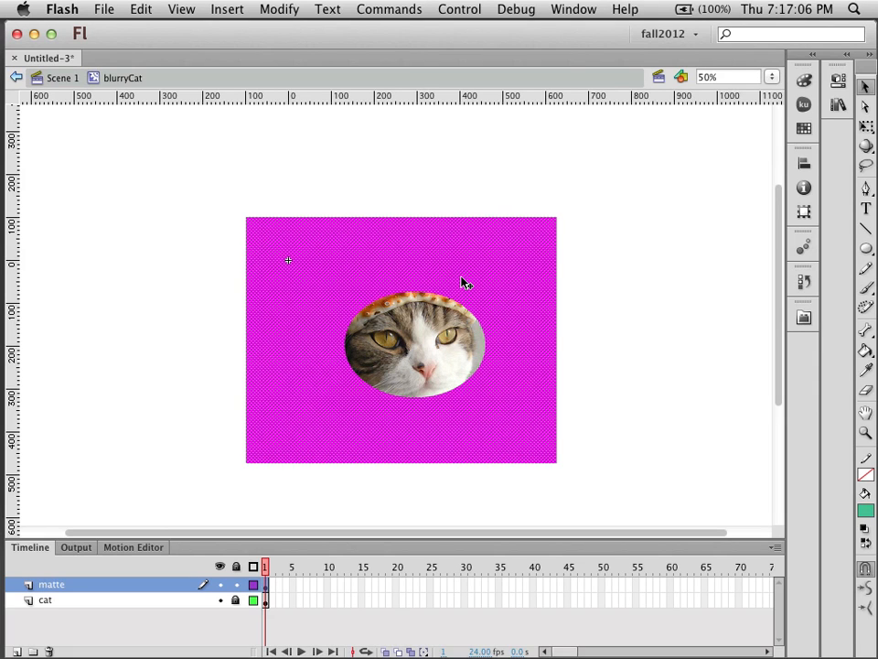
{"action": "key", "text": "q"}
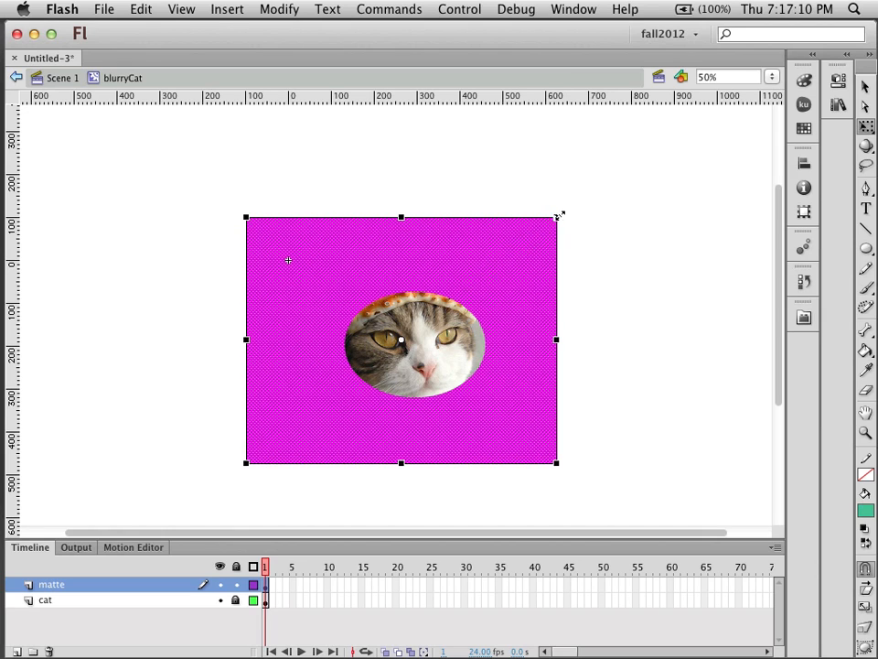
{"action": "left_click_drag", "start_coordinate": [558, 218], "coordinate": [622, 174]}
{"action": "left_click_drag", "start_coordinate": [630, 169], "coordinate": [651, 147]}
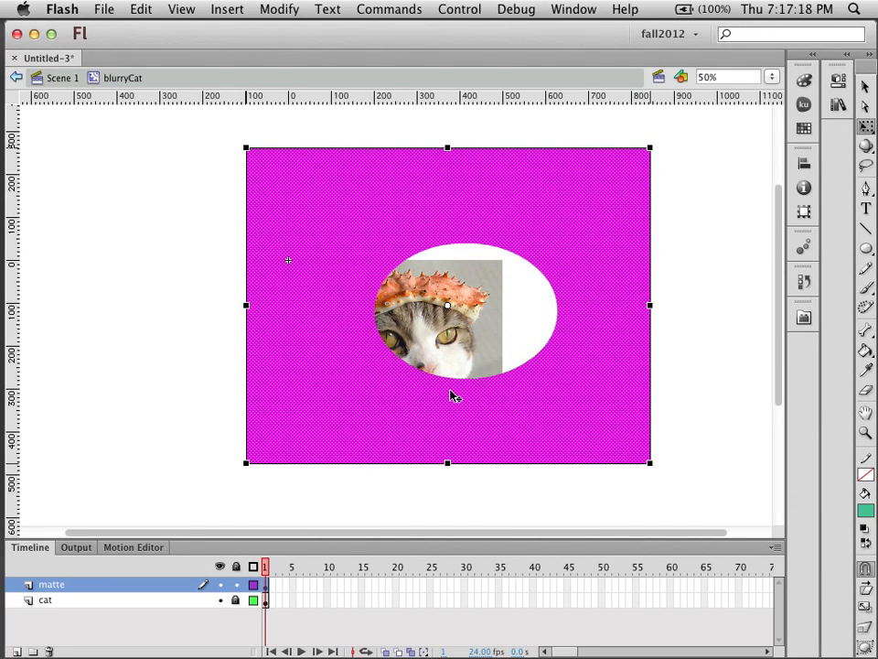
{"action": "left_click_drag", "start_coordinate": [449, 400], "coordinate": [386, 427]}
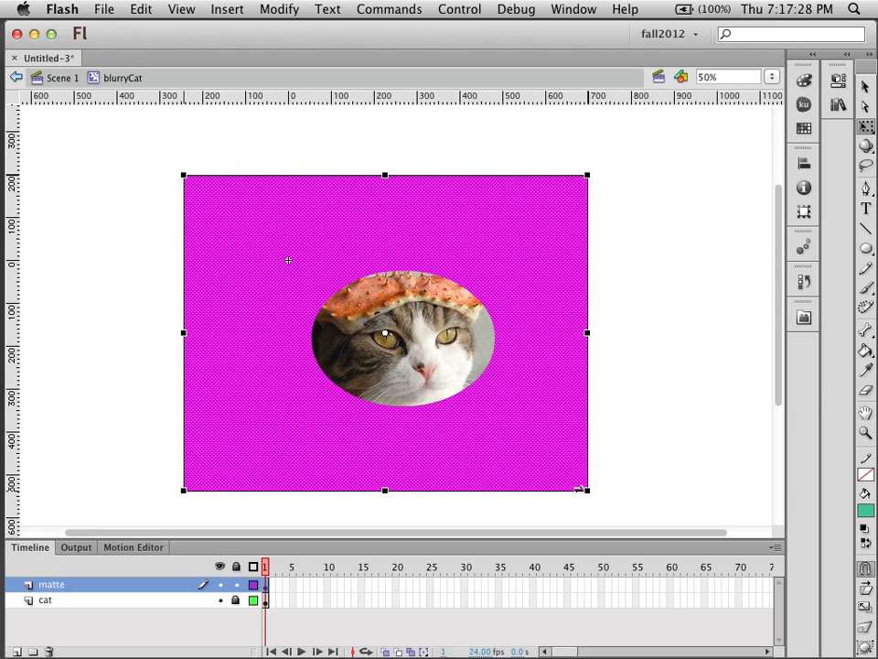
{"action": "left_click_drag", "start_coordinate": [583, 488], "coordinate": [534, 450]}
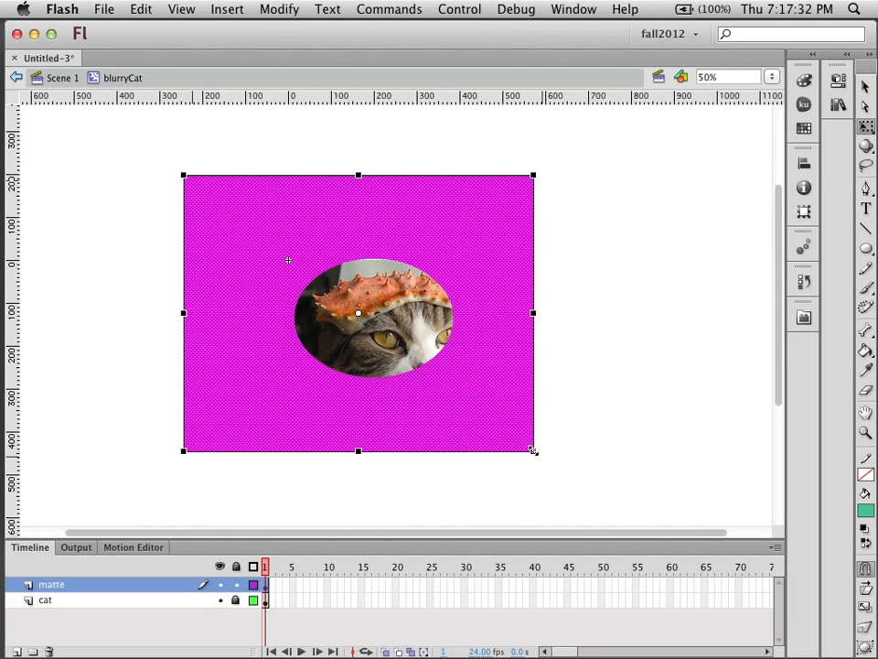
Move the magenta matte so its oval hole frames the cat's face.
{"action": "left_click", "coordinate": [398, 366]}
{"action": "left_click", "coordinate": [360, 398]}
{"action": "left_click_drag", "start_coordinate": [379, 410], "coordinate": [398, 422]}
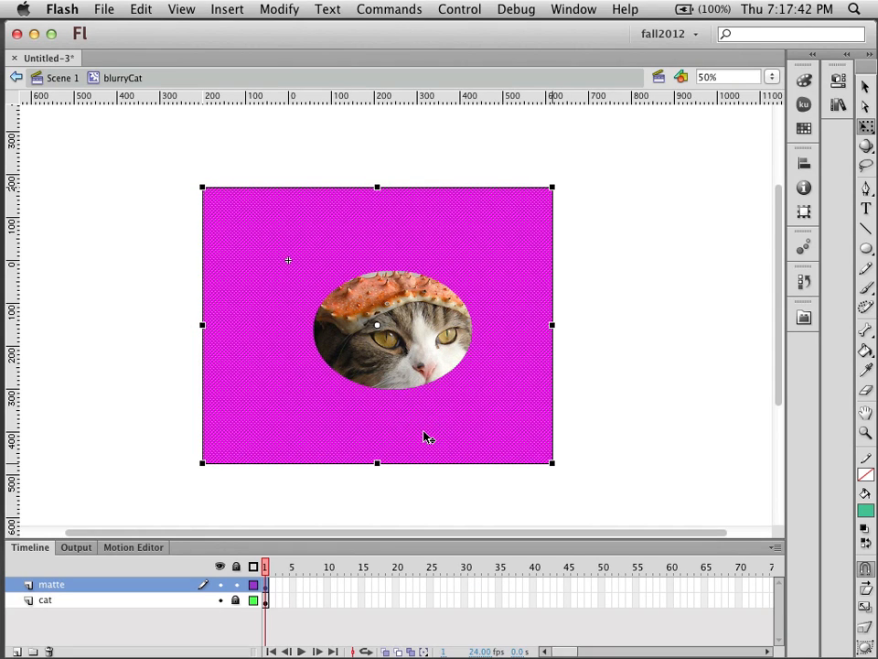
{"action": "left_click_drag", "start_coordinate": [424, 435], "coordinate": [426, 443]}
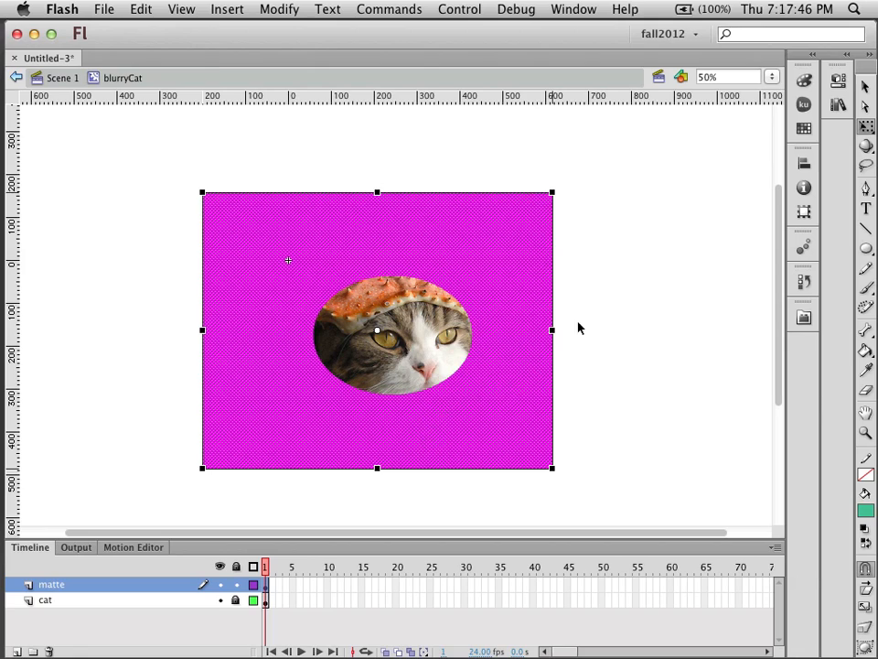
Convert the magenta matte shape to a movie clip symbol named matte with upper-left registration.
{"action": "left_click", "coordinate": [866, 86]}
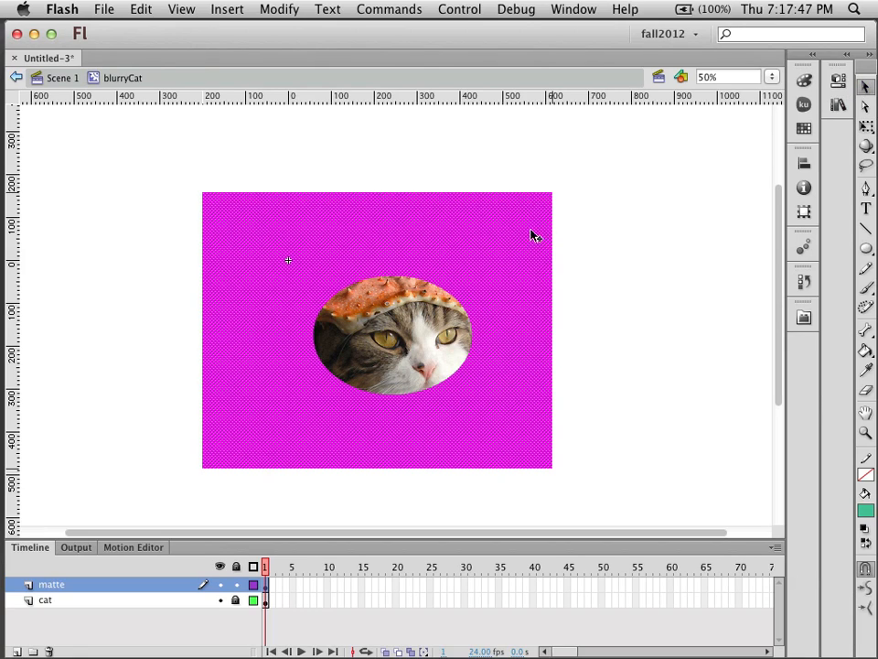
{"action": "right_click", "coordinate": [483, 244]}
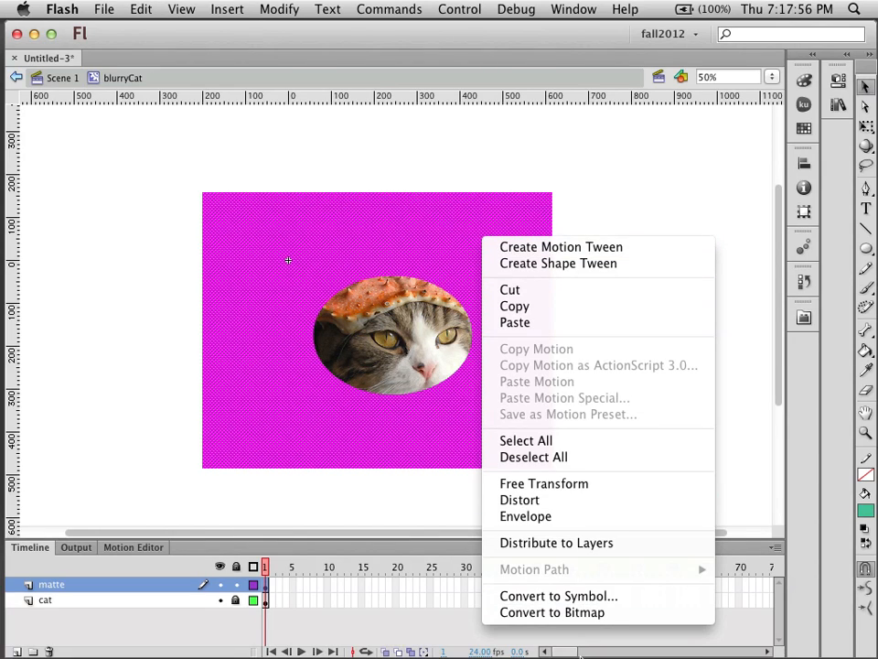
{"action": "left_click", "coordinate": [575, 596]}
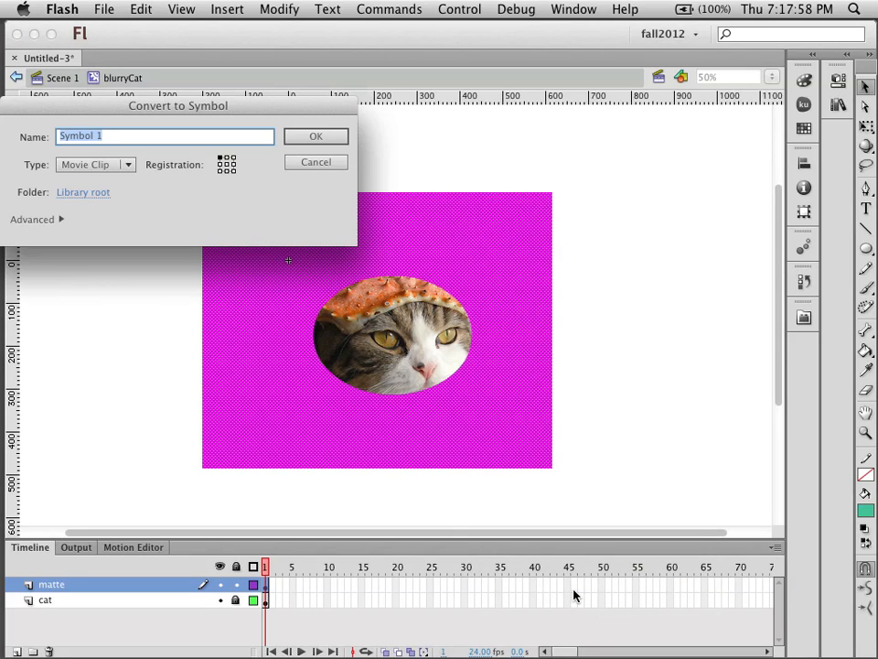
{"action": "type", "text": "matte"}
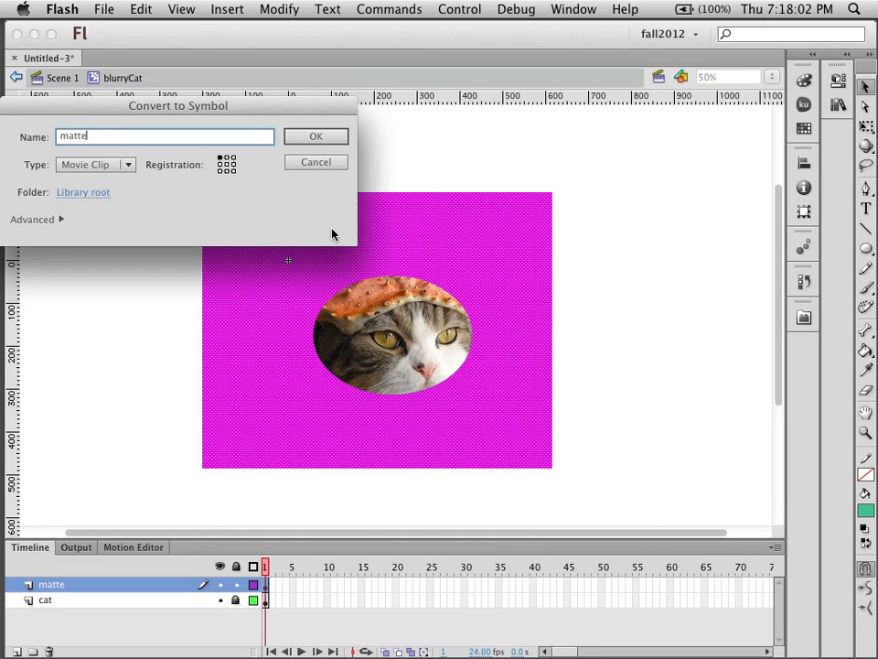
{"action": "left_click", "coordinate": [315, 137]}
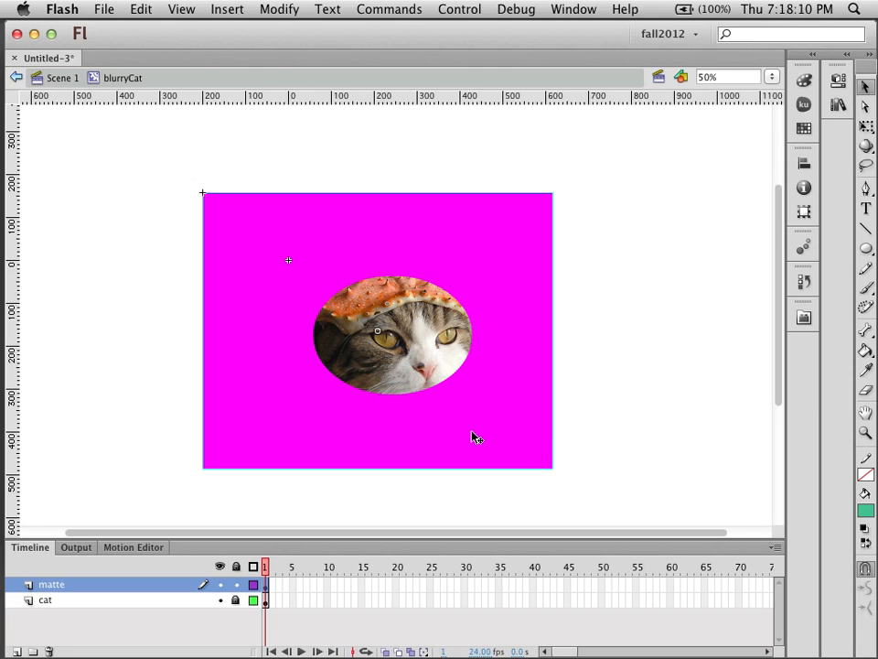
Add a Blur filter to the matte clip with Blur X and Blur Y at 31 px.
{"action": "left_click", "coordinate": [838, 82]}
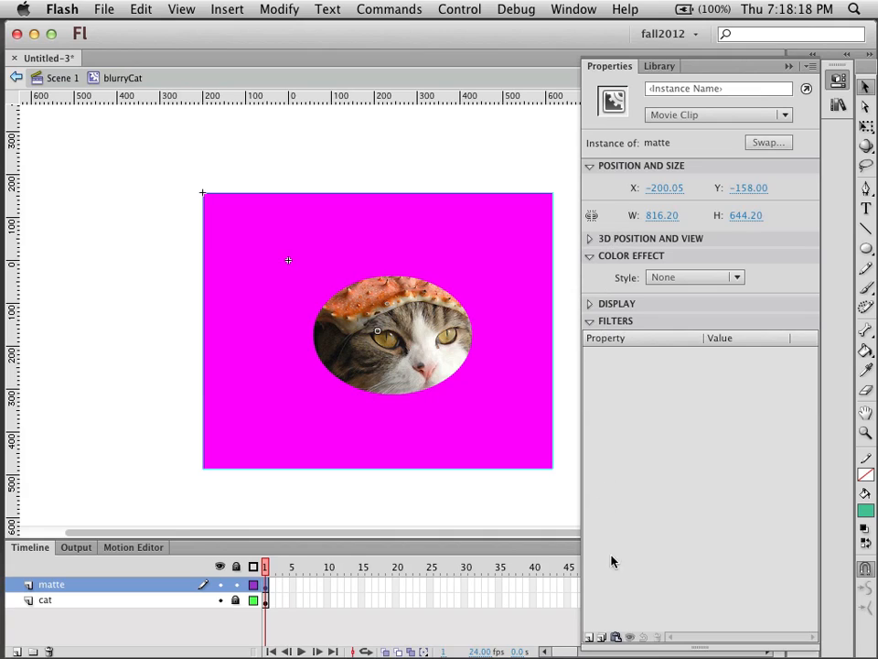
{"action": "left_click", "coordinate": [589, 638]}
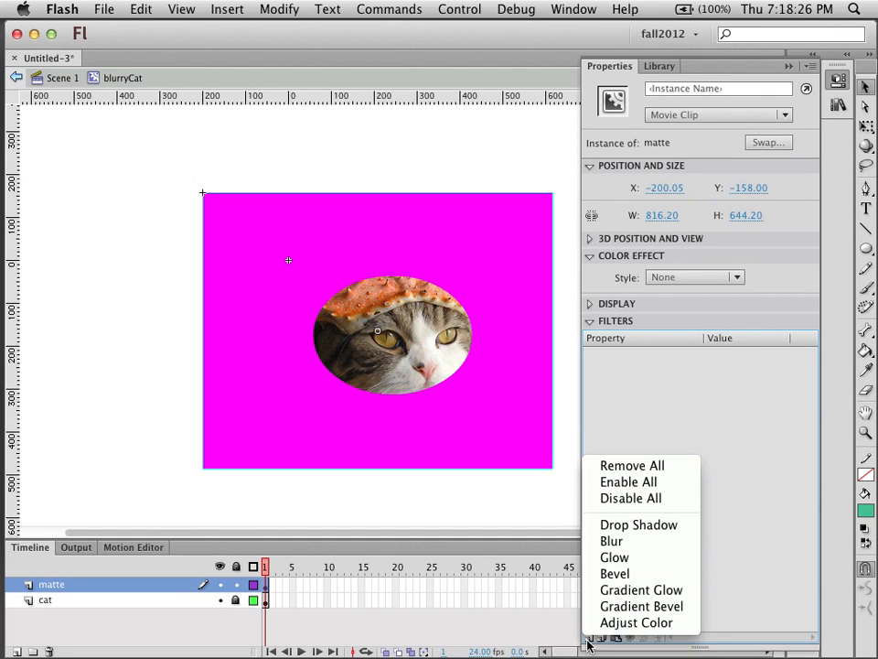
{"action": "left_click", "coordinate": [621, 541]}
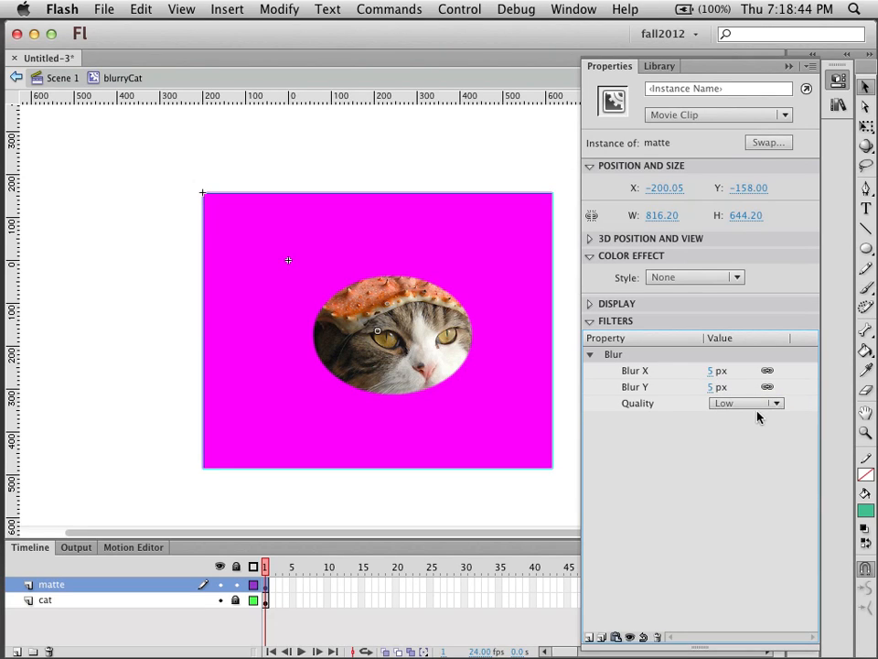
{"action": "left_click", "coordinate": [711, 377]}
{"action": "left_click_drag", "start_coordinate": [711, 378], "coordinate": [748, 388]}
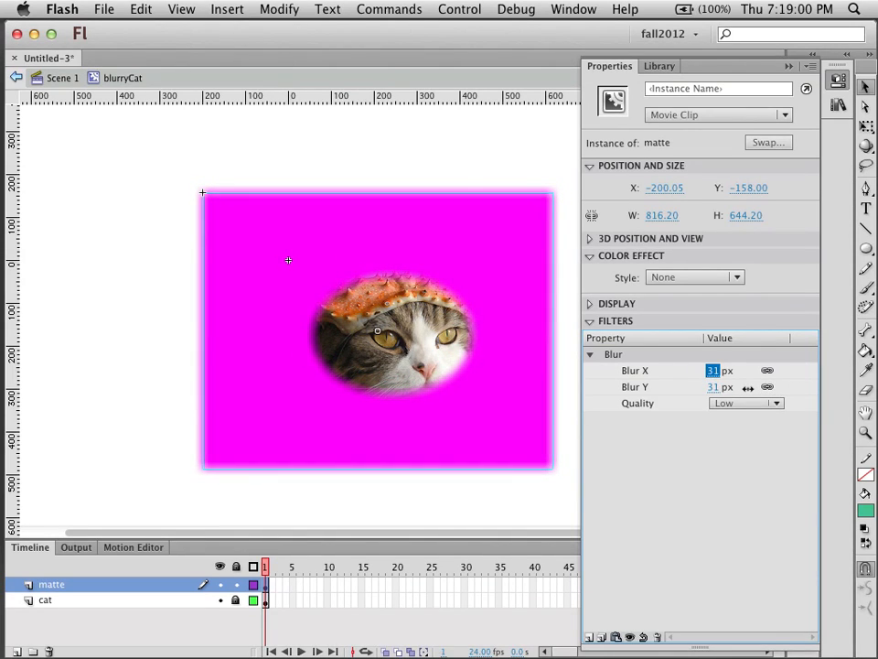
Move the matte clip slightly to X -186.05, Y -140 and set its blur quality to Medium.
{"action": "left_click", "coordinate": [382, 437]}
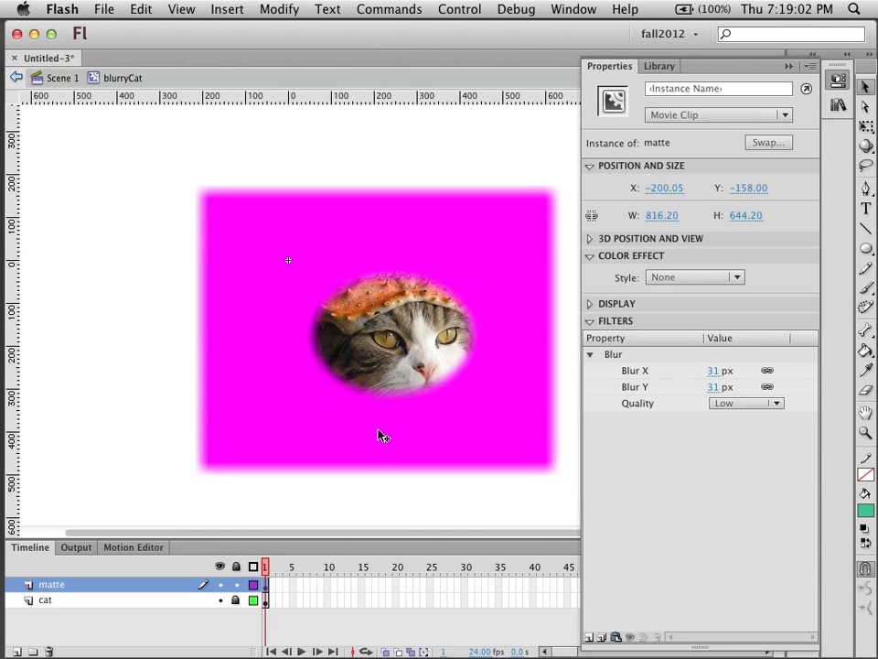
{"action": "left_click_drag", "start_coordinate": [381, 434], "coordinate": [386, 443]}
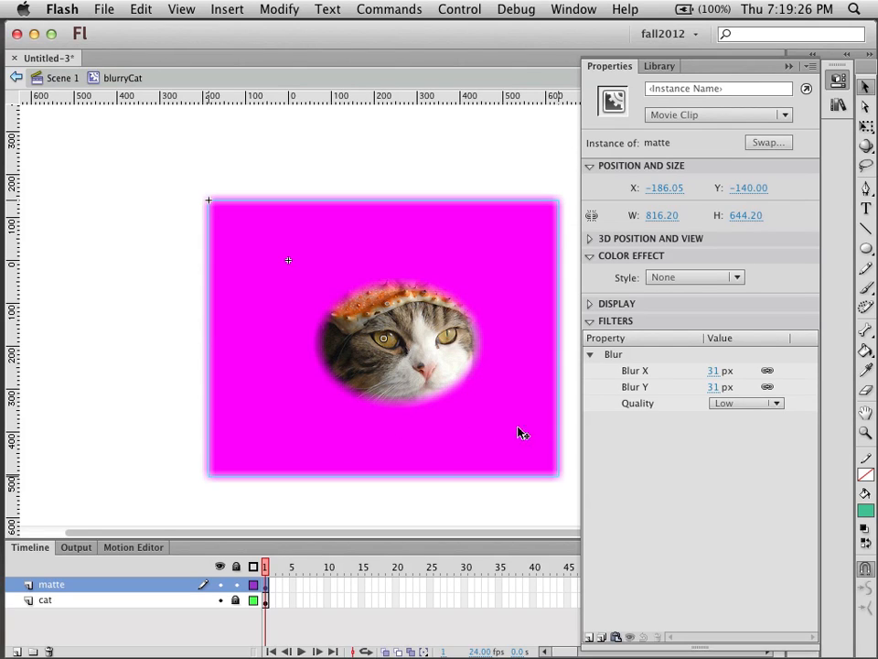
{"action": "left_click", "coordinate": [778, 405]}
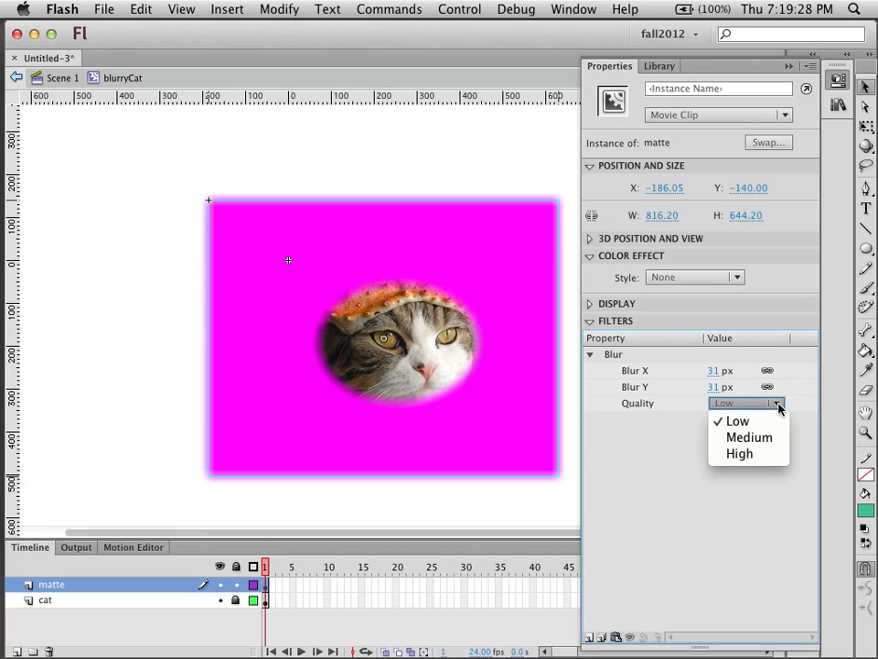
{"action": "left_click", "coordinate": [767, 437]}
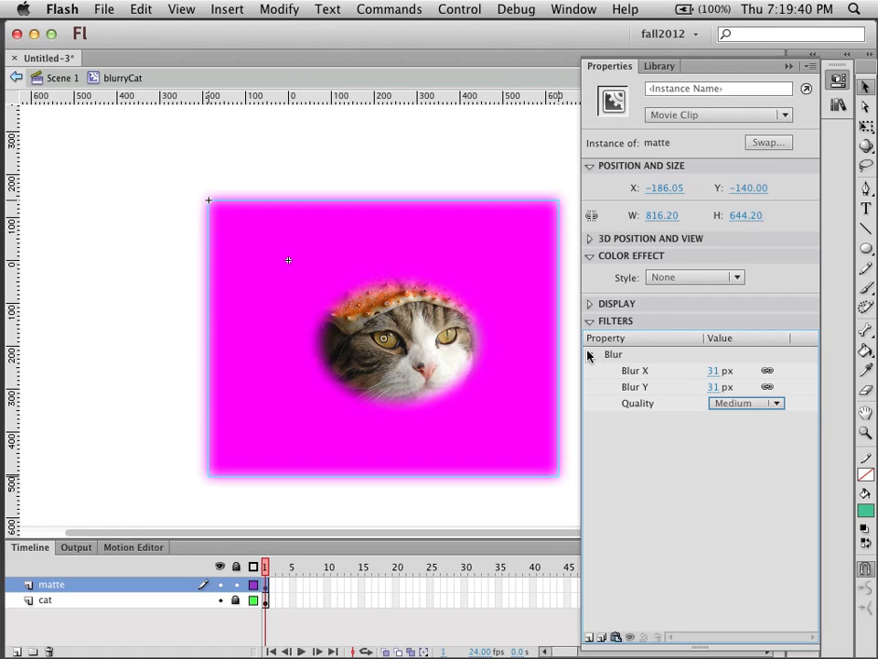
{"action": "left_click", "coordinate": [538, 419]}
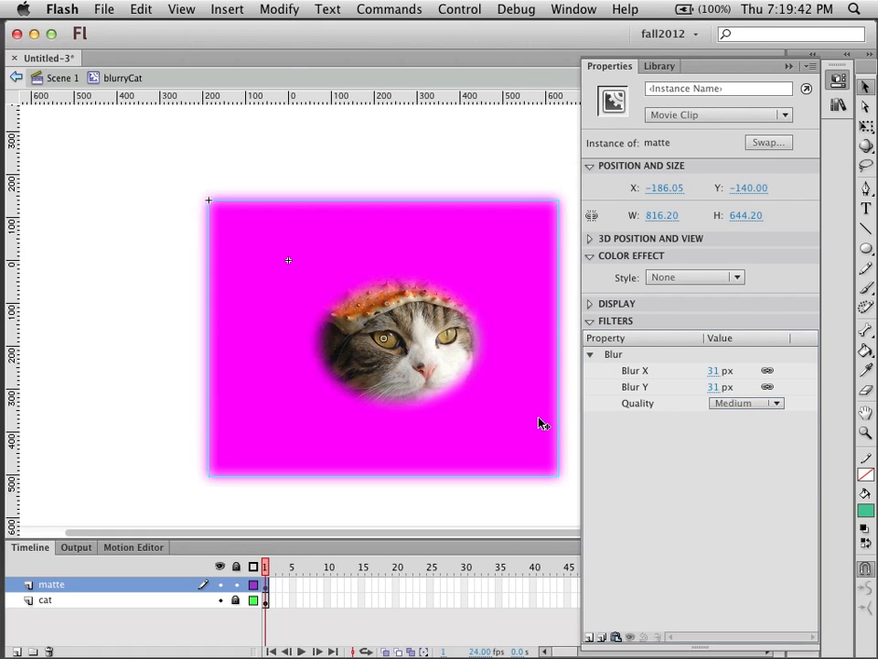
{"action": "left_click", "coordinate": [590, 321]}
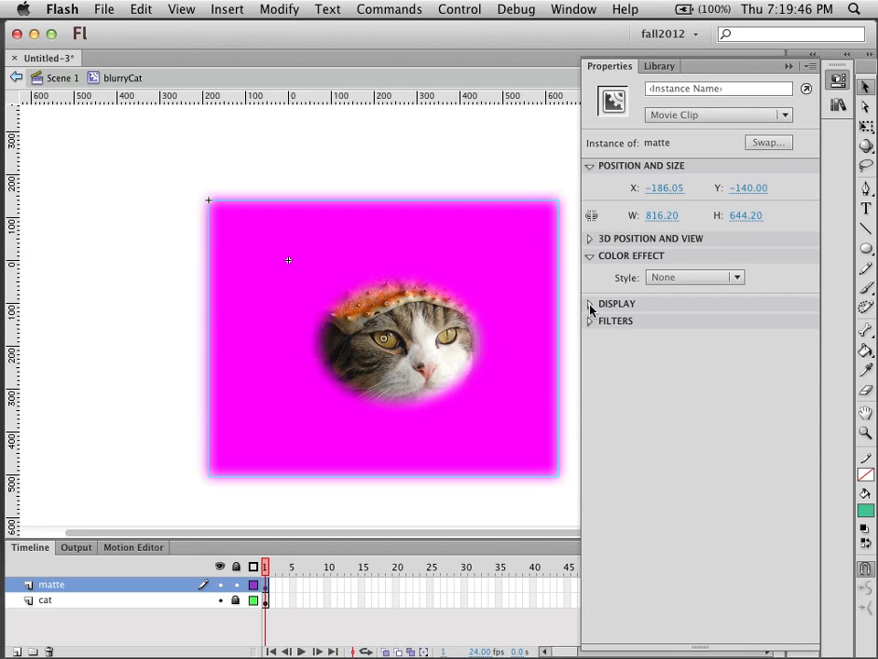
Set the blending mode of the matte clip inside blurryCat to Erase.
{"action": "left_click", "coordinate": [590, 304]}
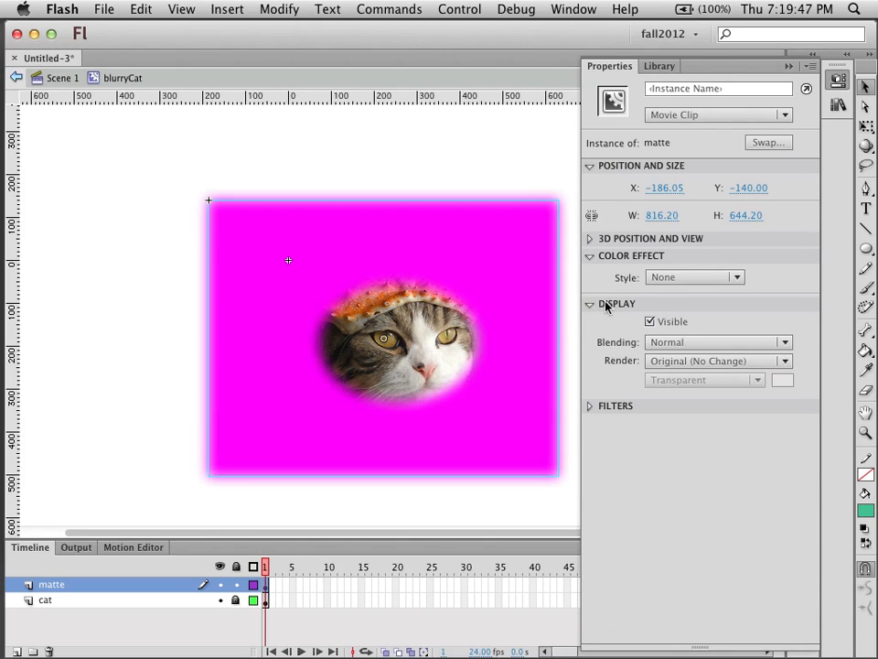
{"action": "left_click", "coordinate": [787, 344]}
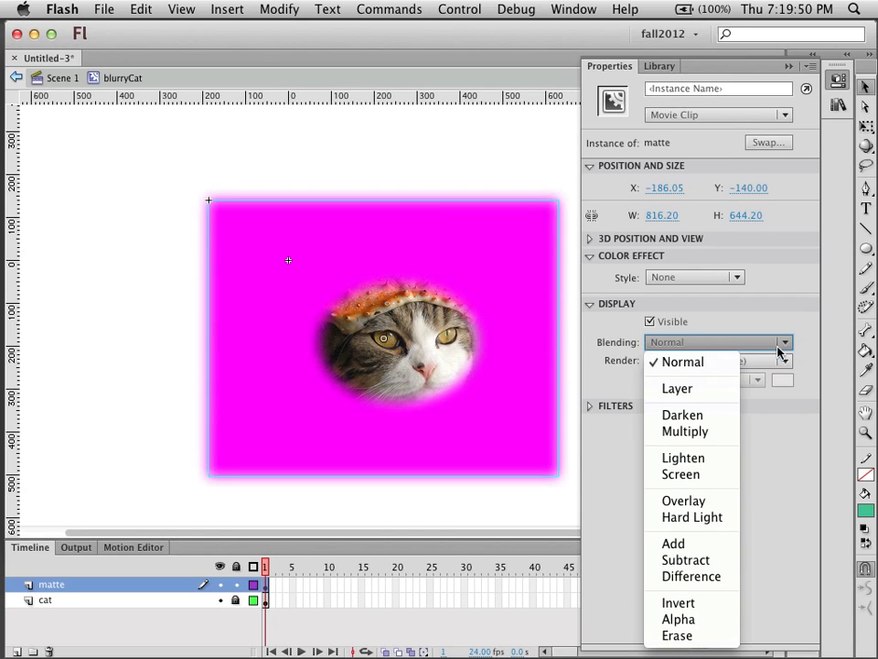
{"action": "left_click", "coordinate": [697, 635]}
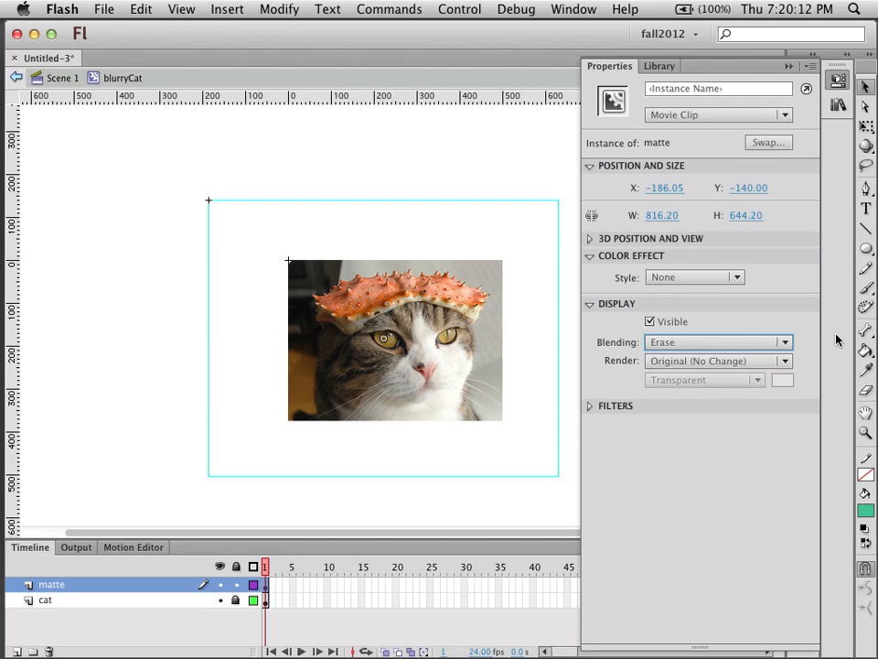
{"action": "left_click", "coordinate": [788, 67]}
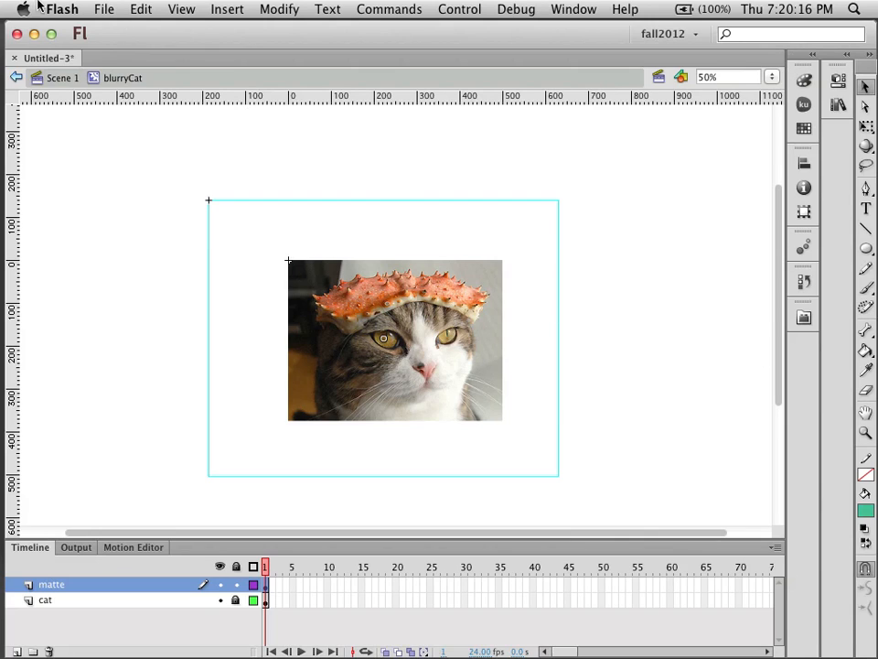
Return to Scene 1 and place an instance of blurryCat on the stage at about X 31, Y 10.
{"action": "left_click", "coordinate": [55, 83]}
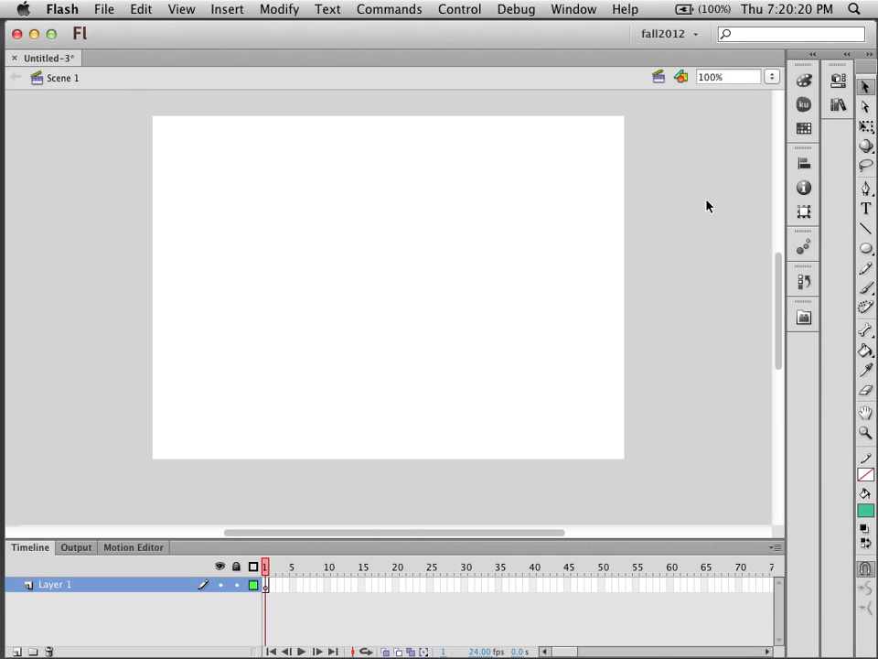
{"action": "left_click", "coordinate": [840, 104]}
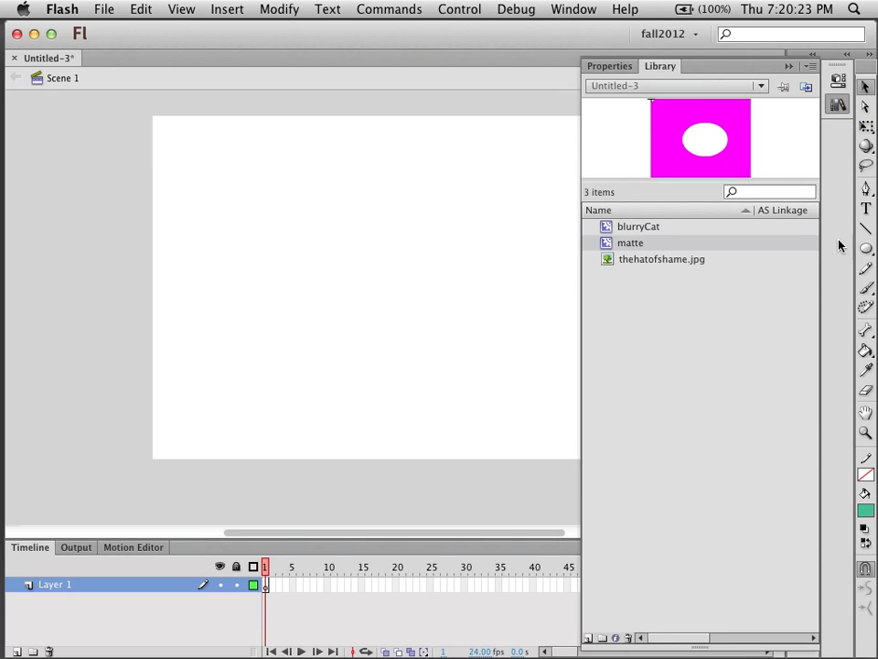
{"action": "left_click", "coordinate": [604, 227]}
{"action": "left_click_drag", "start_coordinate": [604, 227], "coordinate": [327, 239]}
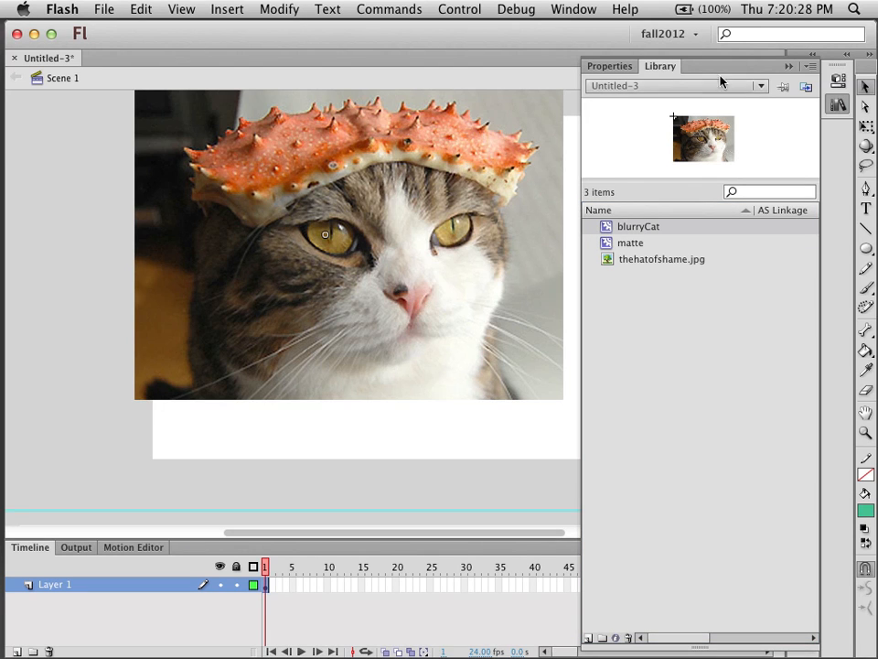
{"action": "left_click", "coordinate": [789, 66]}
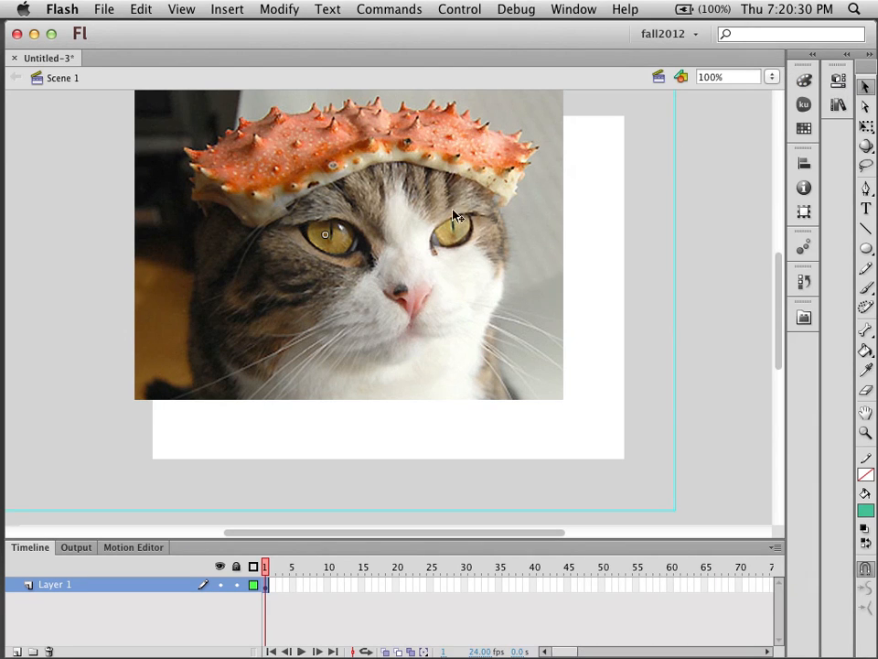
{"action": "left_click_drag", "start_coordinate": [427, 223], "coordinate": [462, 269]}
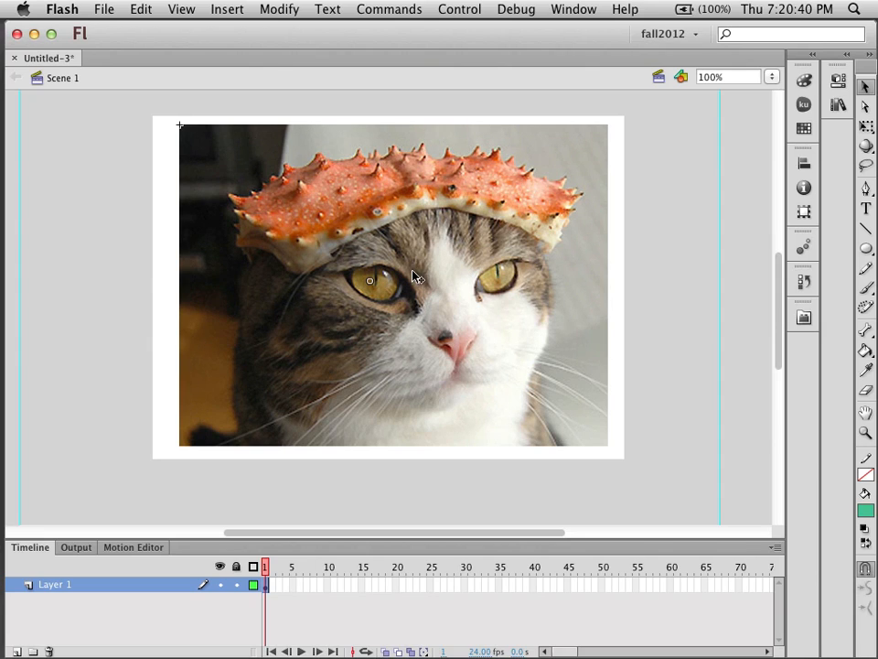
Set the blending mode of the blurryCat instance on the stage to Layer.
{"action": "left_click", "coordinate": [838, 105]}
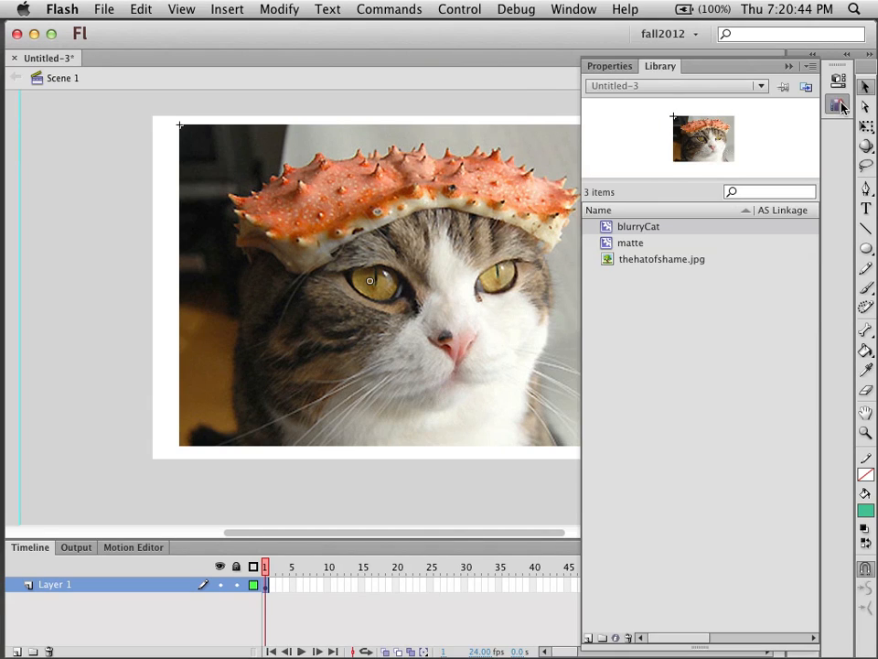
{"action": "left_click", "coordinate": [623, 69]}
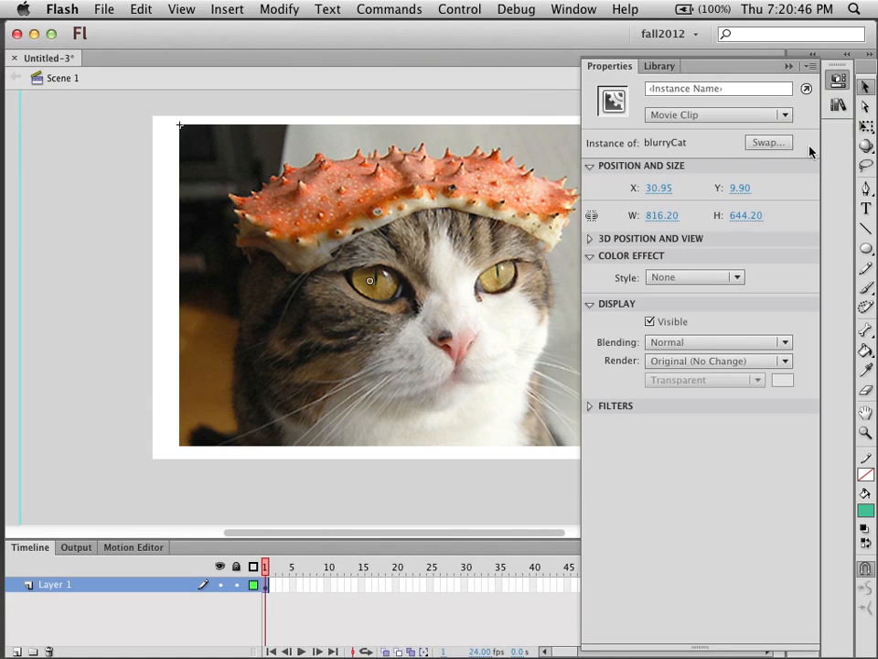
{"action": "left_click", "coordinate": [785, 343]}
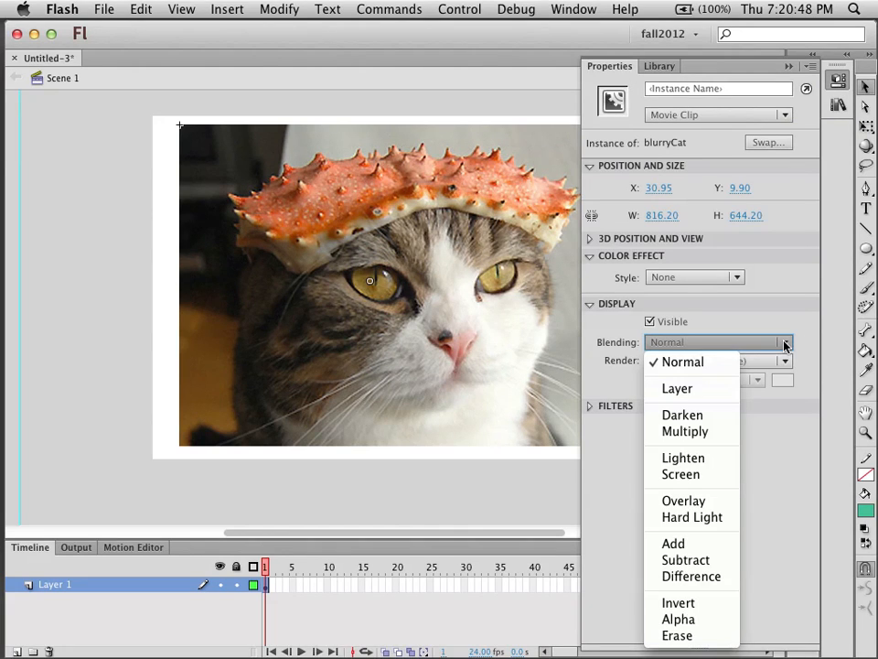
{"action": "left_click", "coordinate": [712, 391]}
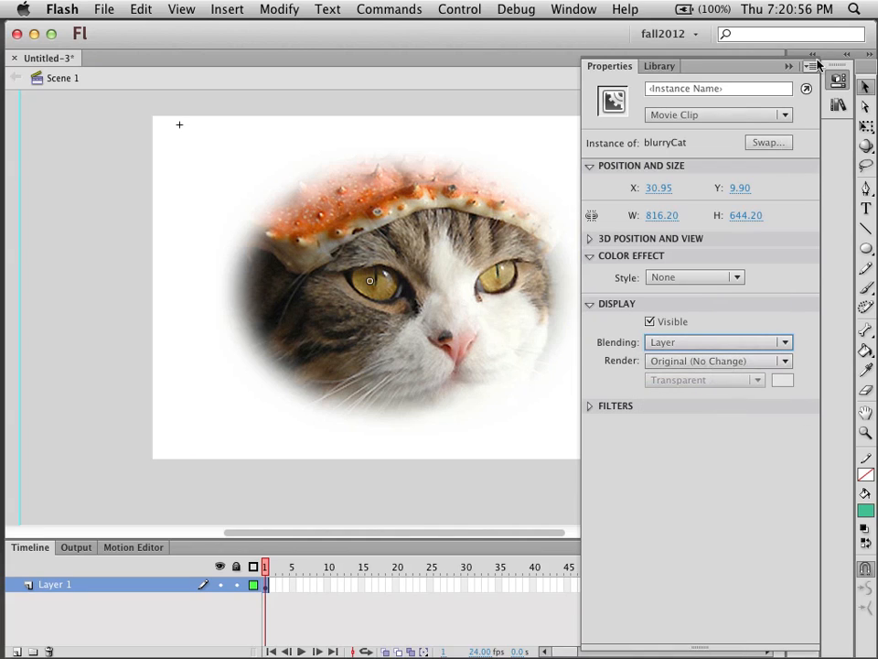
{"action": "left_click", "coordinate": [788, 67]}
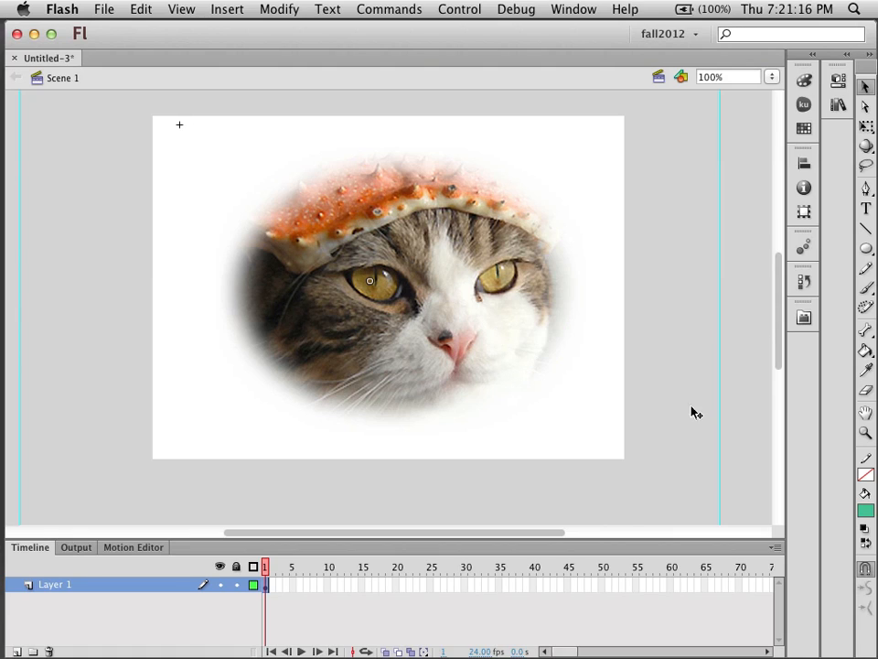
Shift the blurryCat instance slightly left and down on the stage.
{"action": "left_click", "coordinate": [762, 430]}
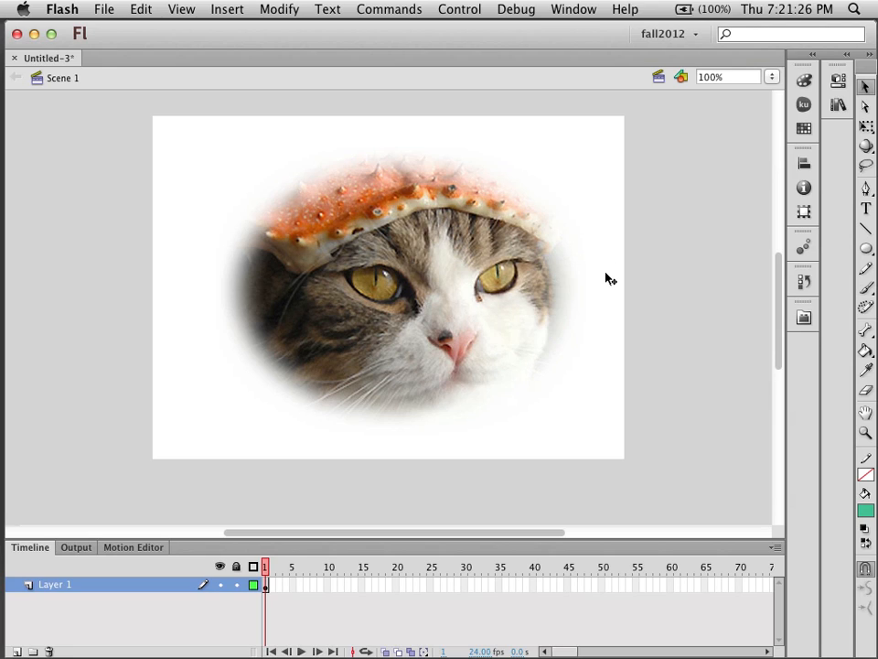
{"action": "left_click", "coordinate": [457, 299]}
{"action": "mouse_move", "coordinate": [430, 243]}
{"action": "left_mouse_down"}
{"action": "mouse_move", "coordinate": [415, 290]}
{"action": "mouse_move", "coordinate": [425, 260]}
{"action": "left_mouse_up"}
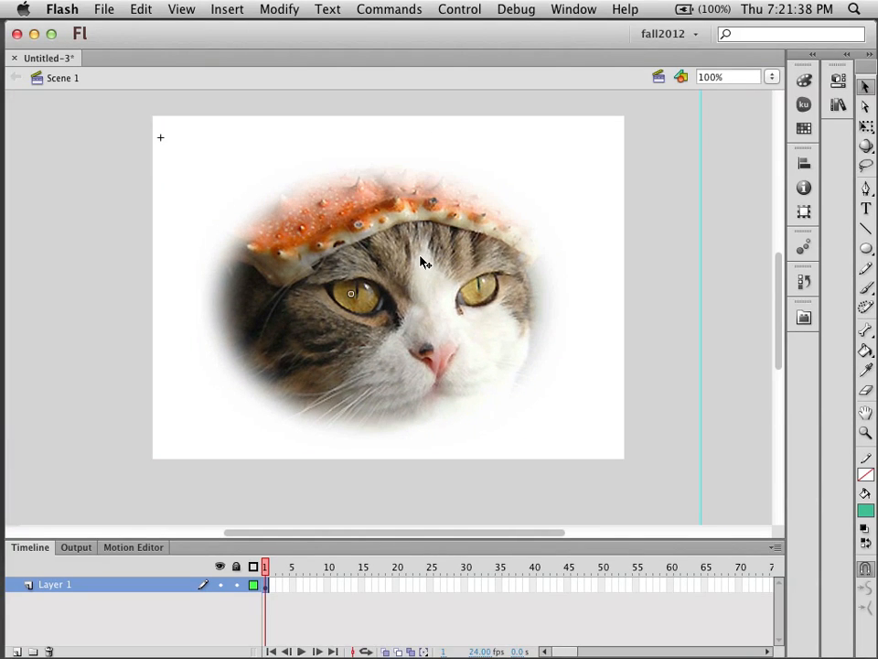